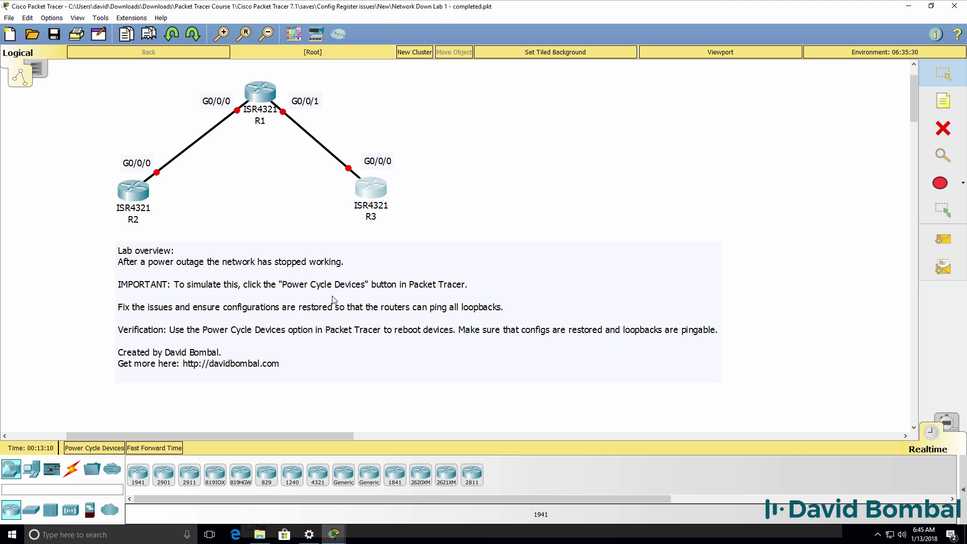
# Power-cycle all lab devices, then open R2's console and widen it beside the topology
pyautogui.click(93, 453)
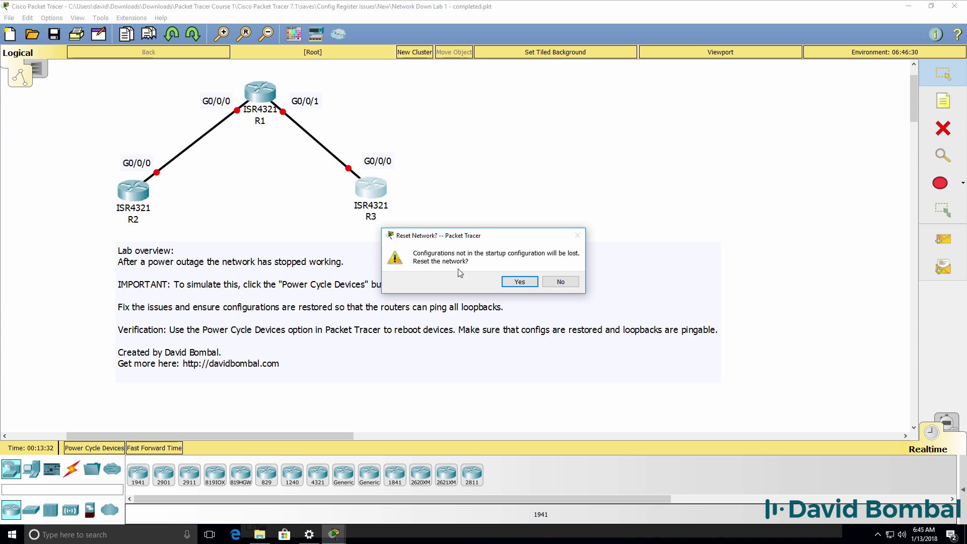
pyautogui.click(519, 282)
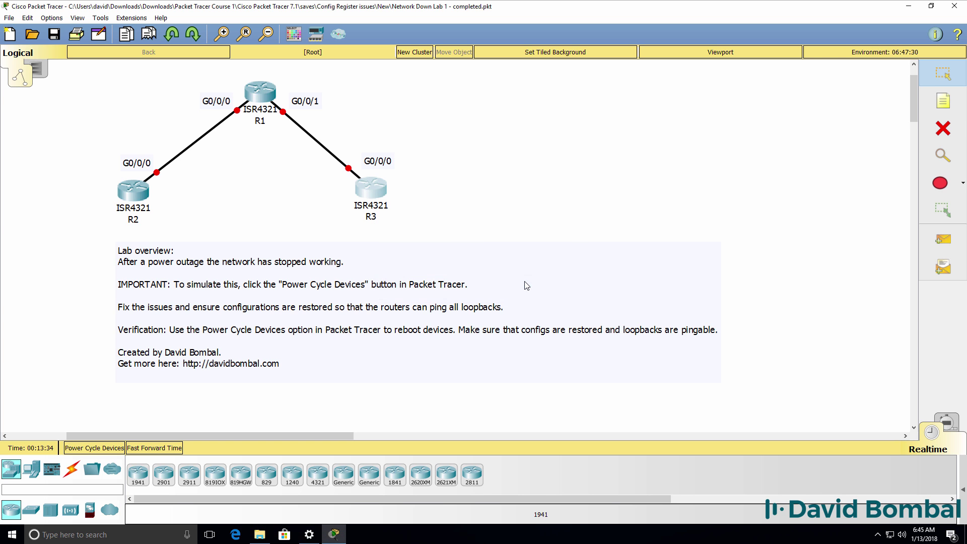
pyautogui.click(134, 190)
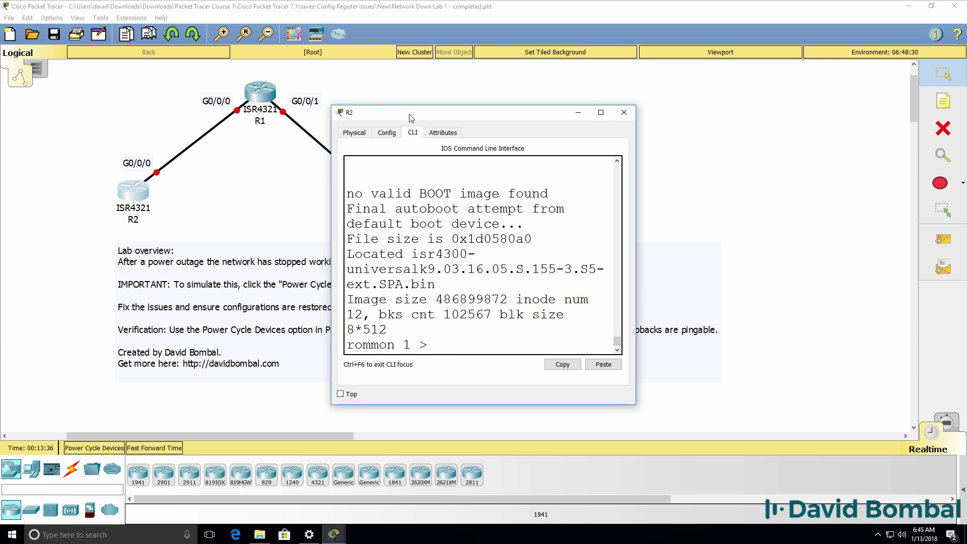
pyautogui.moveTo(410, 117); pyautogui.dragTo(82, 234)
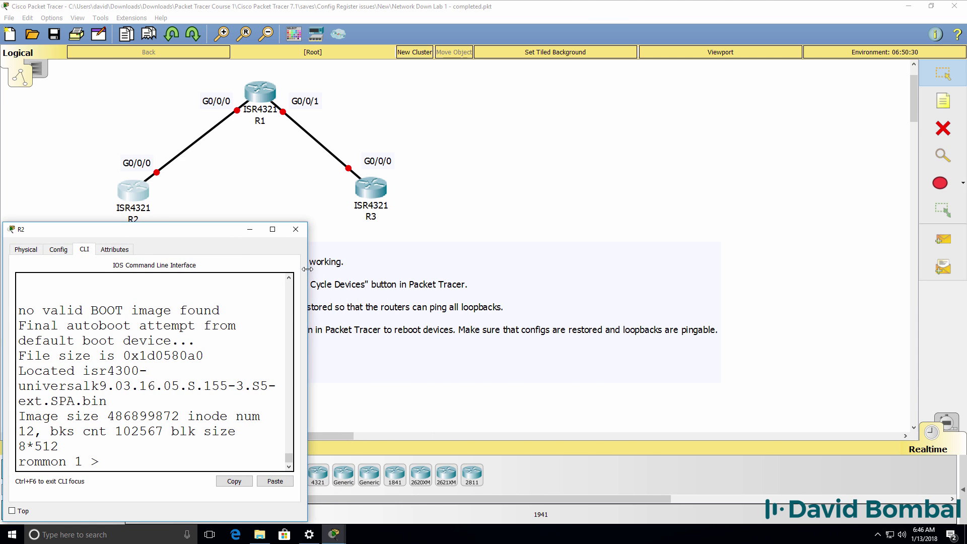
pyautogui.moveTo(307, 272); pyautogui.dragTo(643, 272)
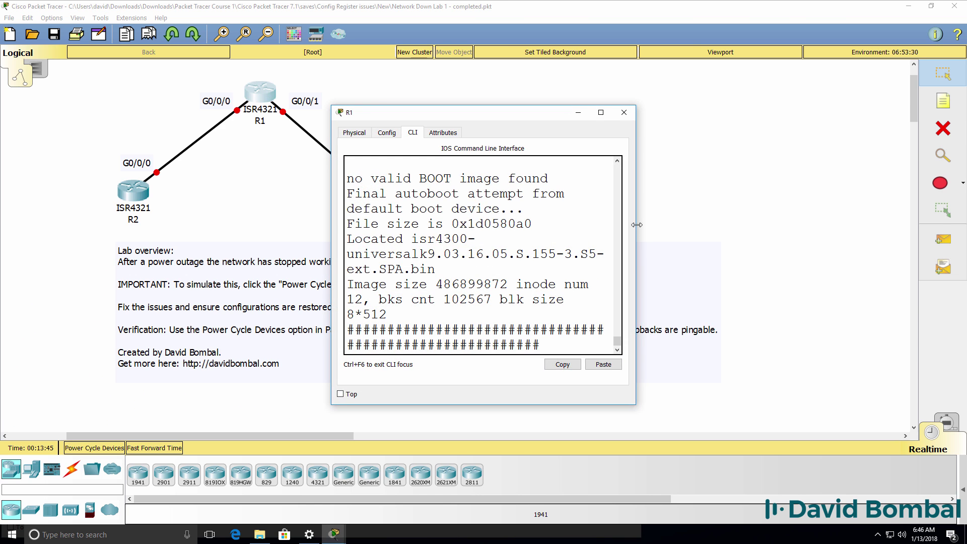
# Widen the R1 console, then open R3's console, widen it and move it lower
pyautogui.moveTo(635, 229); pyautogui.dragTo(951, 230)
pyautogui.click(282, 179)
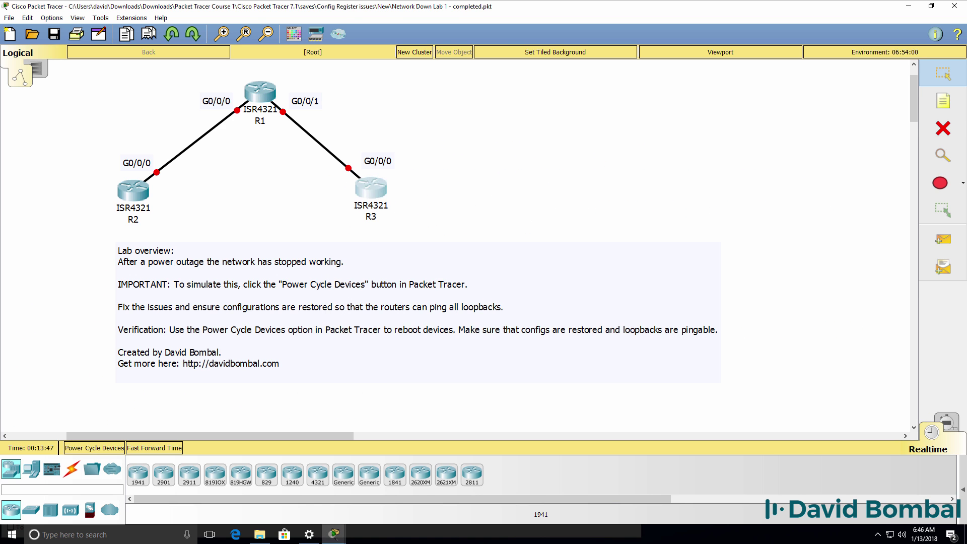
pyautogui.click(371, 188)
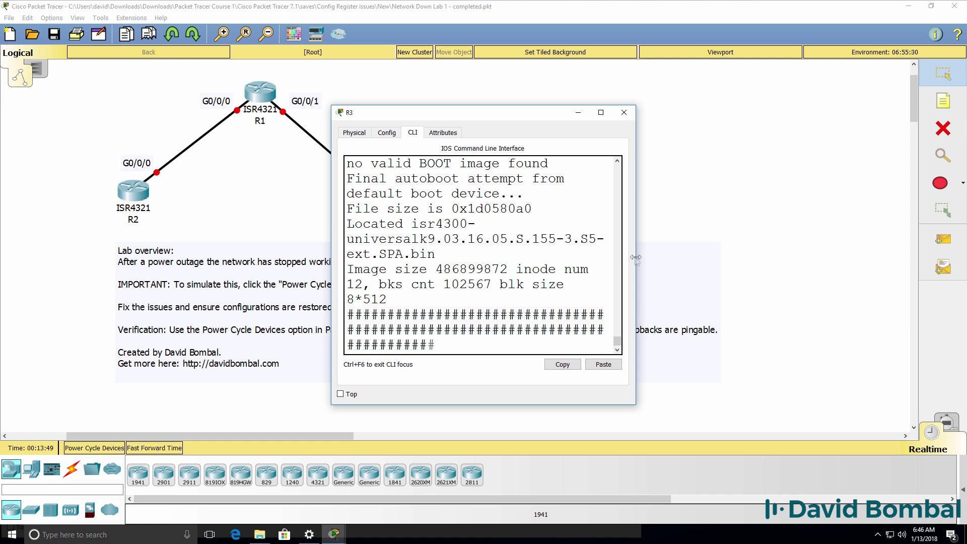
pyautogui.moveTo(636, 262); pyautogui.dragTo(966, 262)
pyautogui.moveTo(658, 115); pyautogui.dragTo(669, 228)
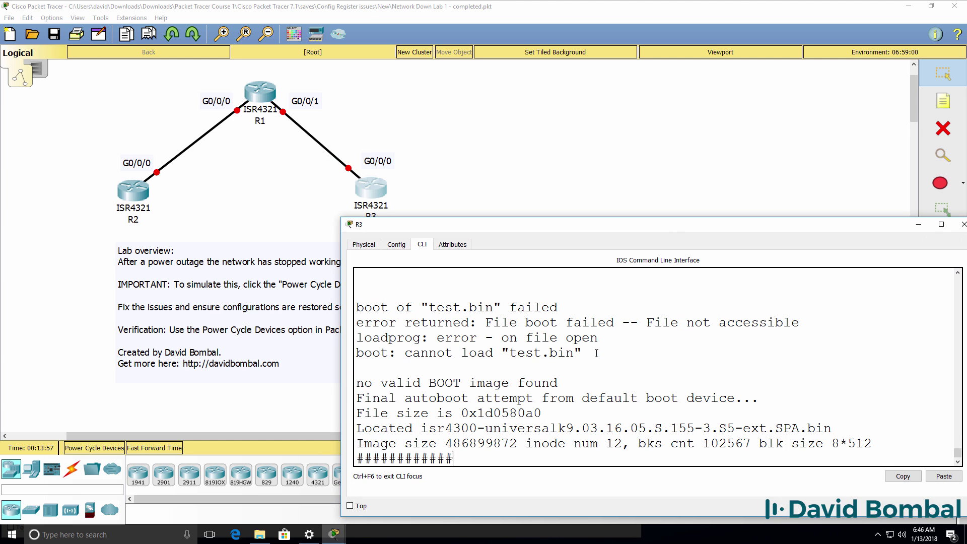
# Highlight the failed test.bin boot messages and rearrange the R3 and R1 consoles
pyautogui.moveTo(588, 352); pyautogui.dragTo(506, 353)
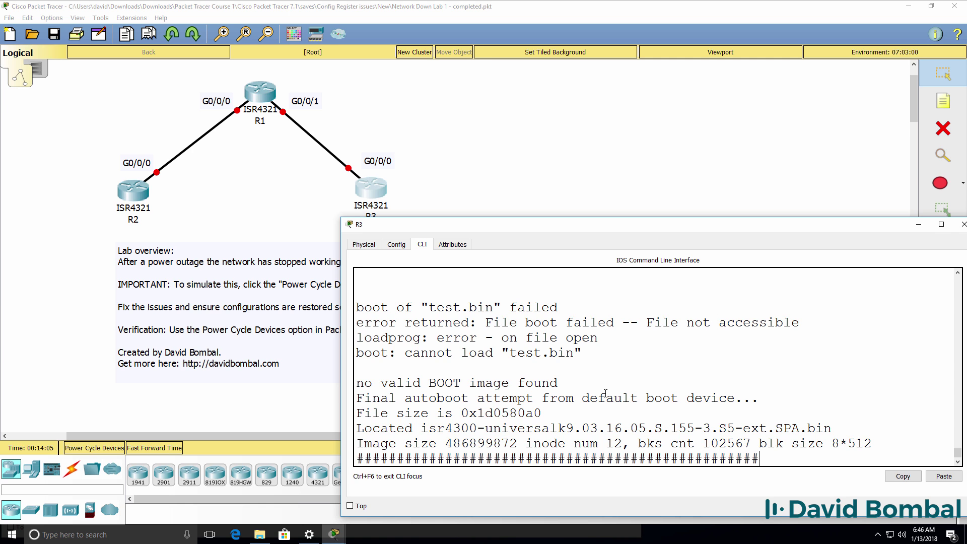
pyautogui.moveTo(621, 234); pyautogui.dragTo(612, 264)
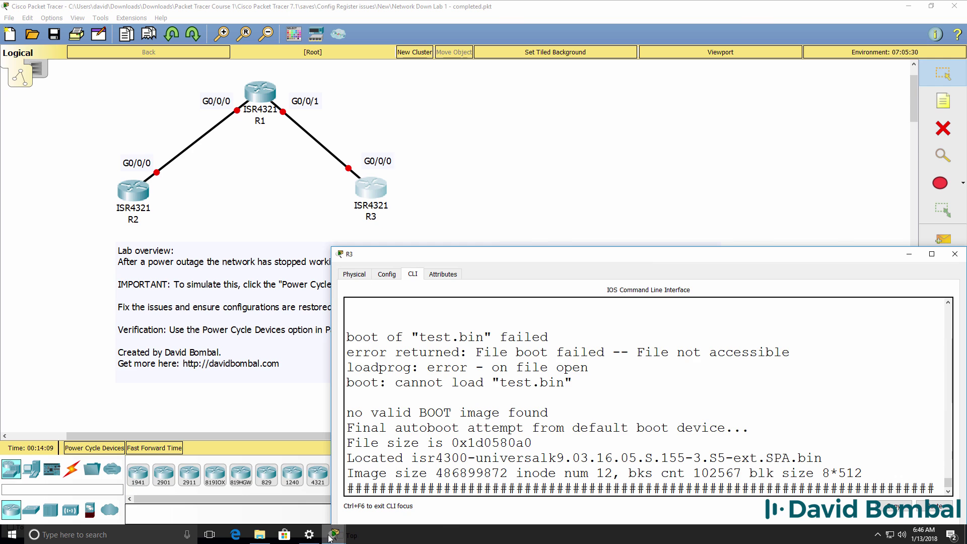
pyautogui.moveTo(334, 534)
pyautogui.click(388, 486)
pyautogui.moveTo(514, 117); pyautogui.dragTo(401, 245)
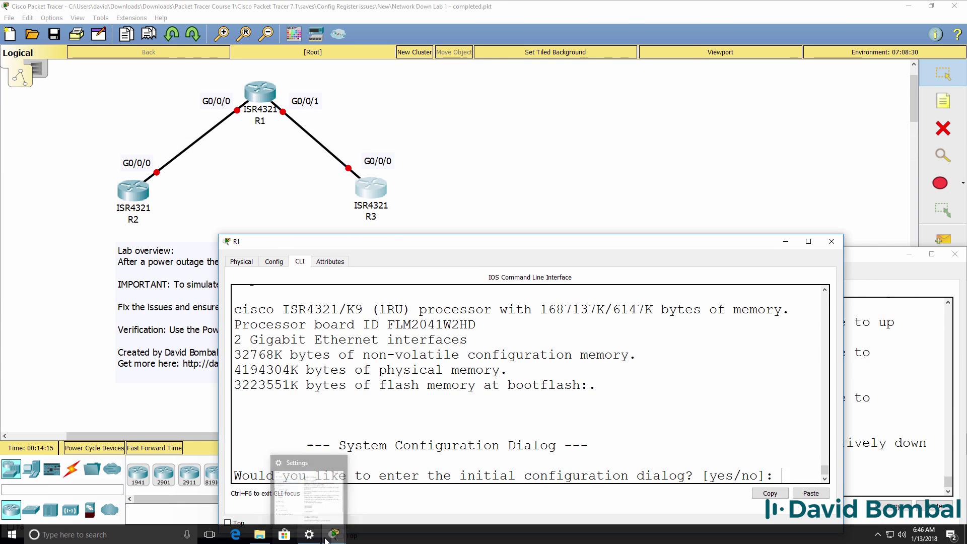
# On R2's console, list the available rommon commands with ? and help
pyautogui.moveTo(334, 534)
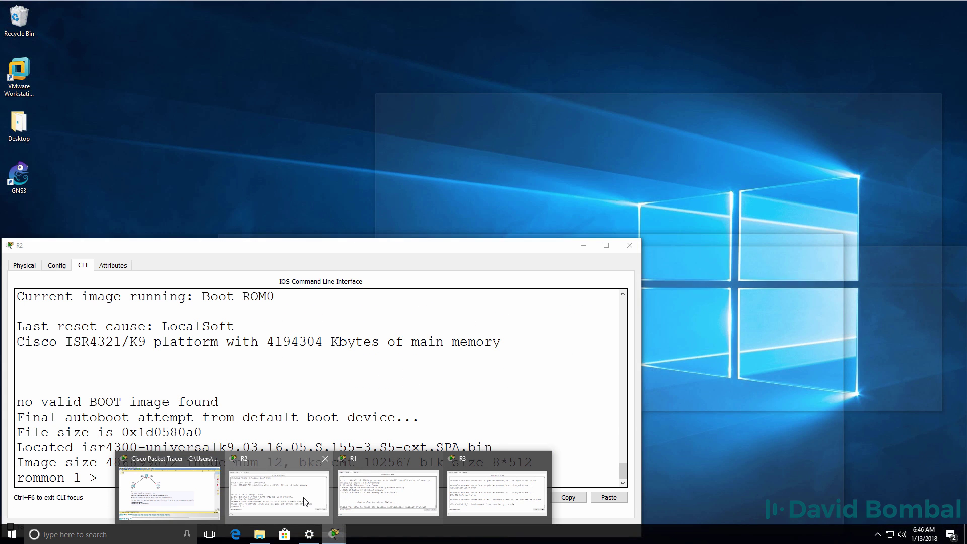
pyautogui.click(306, 502)
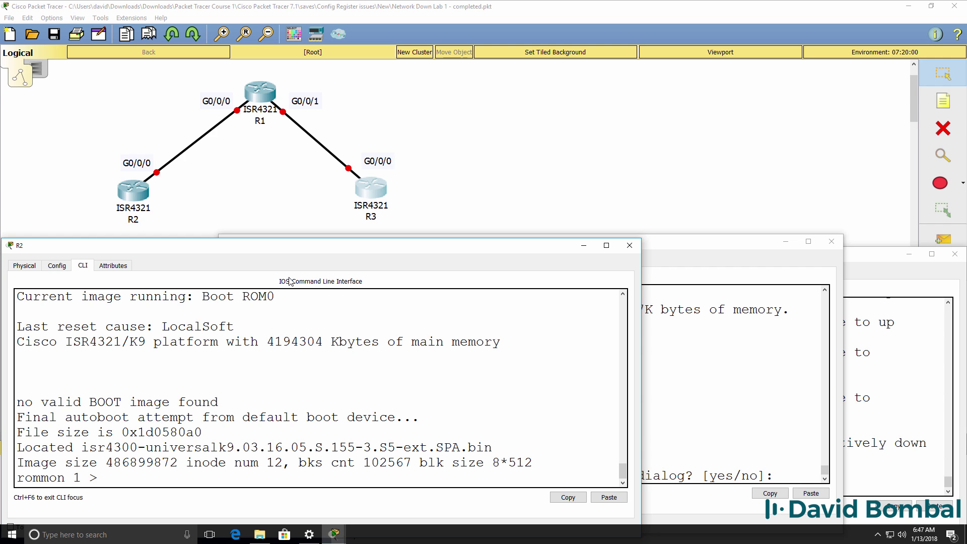
pyautogui.write('?')
pyautogui.press('Return')
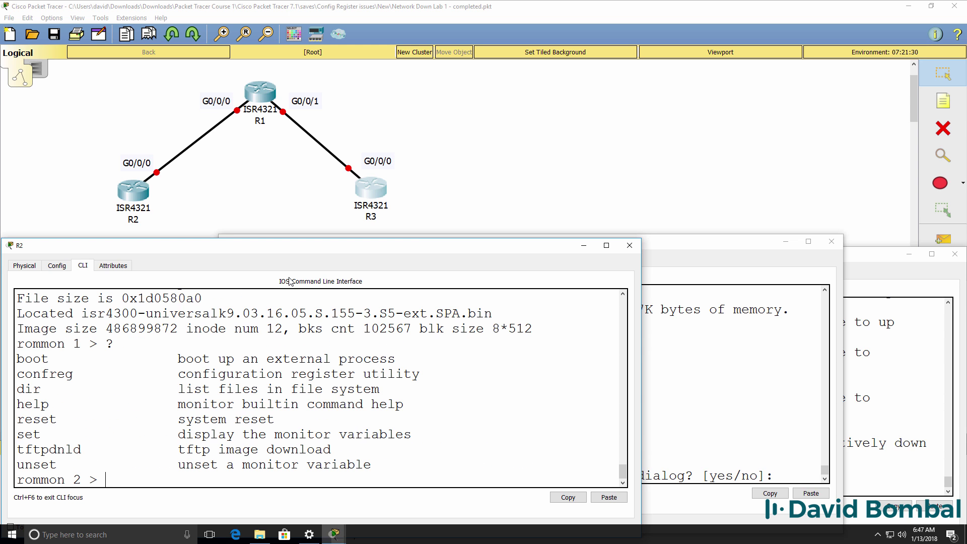
pyautogui.write('?')
pyautogui.press('Return')
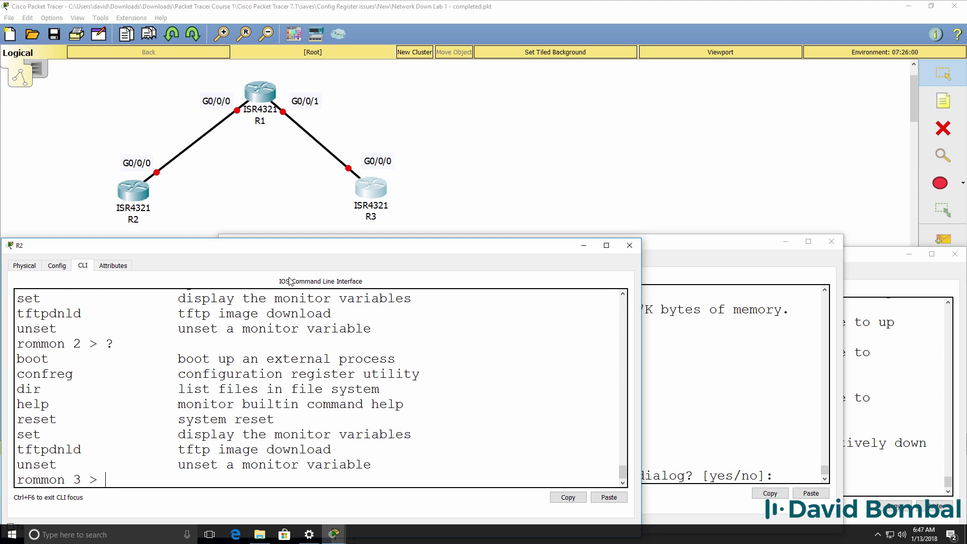
pyautogui.write('help')
pyautogui.press('Return')
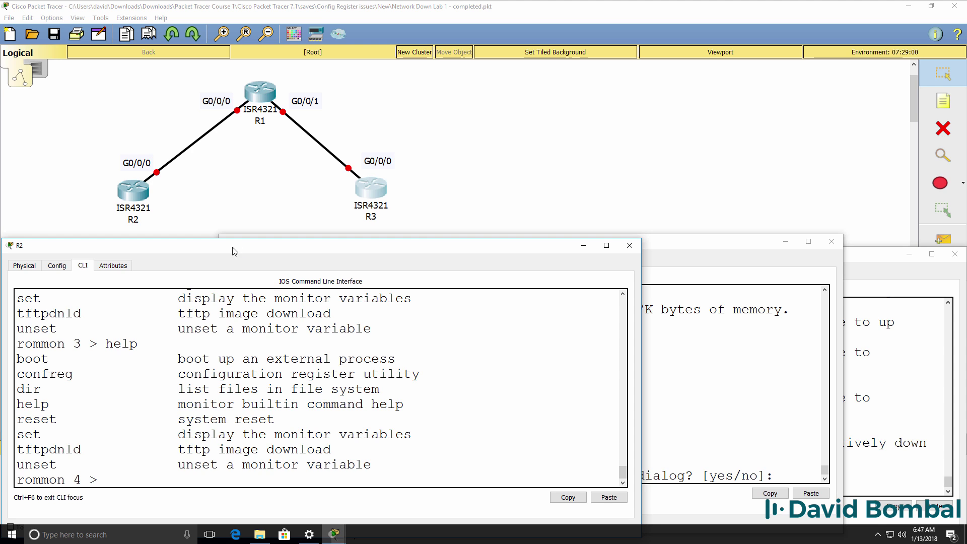
# Set R2's configuration register to 0x2102 with the confreg command
pyautogui.moveTo(80, 342); pyautogui.dragTo(14, 342)
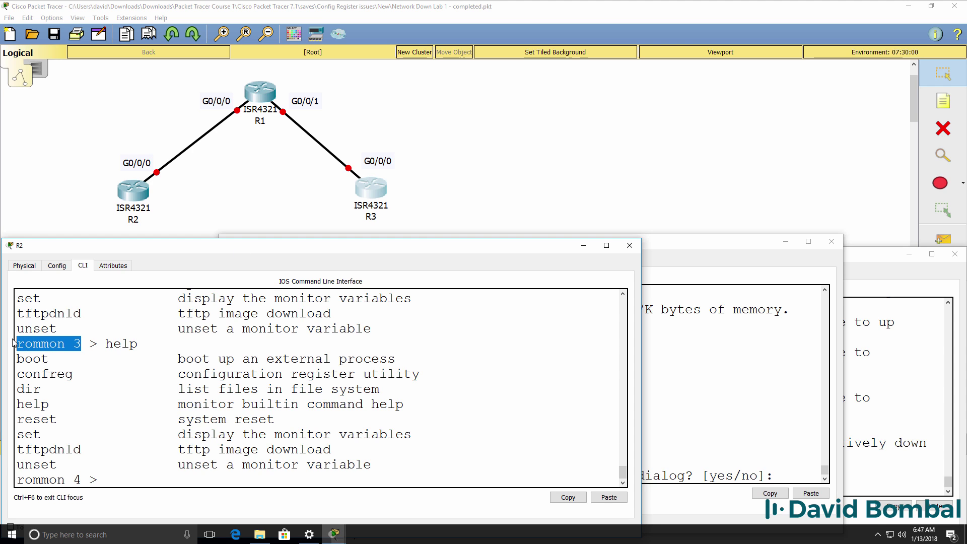
pyautogui.moveTo(90, 480); pyautogui.dragTo(16, 480)
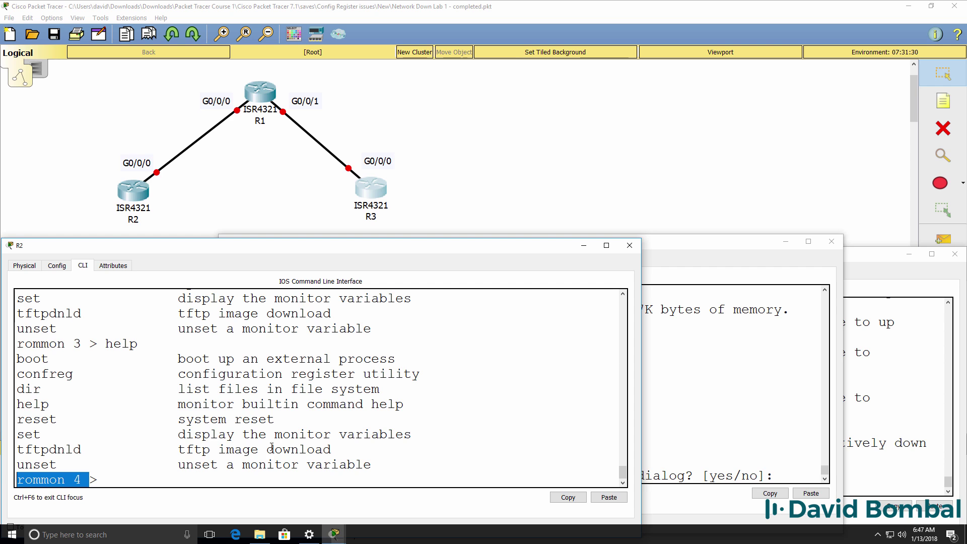
pyautogui.click(249, 433)
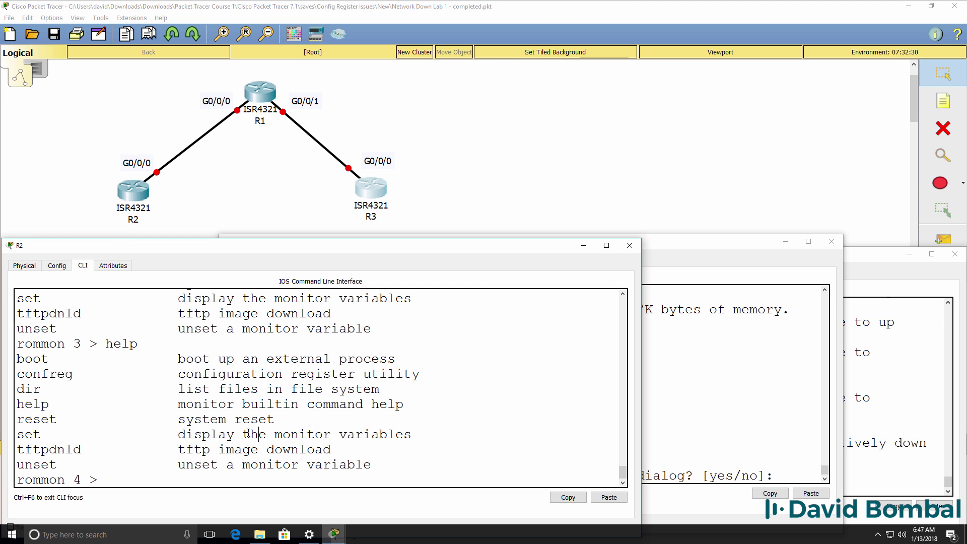
pyautogui.moveTo(439, 370); pyautogui.dragTo(1, 371)
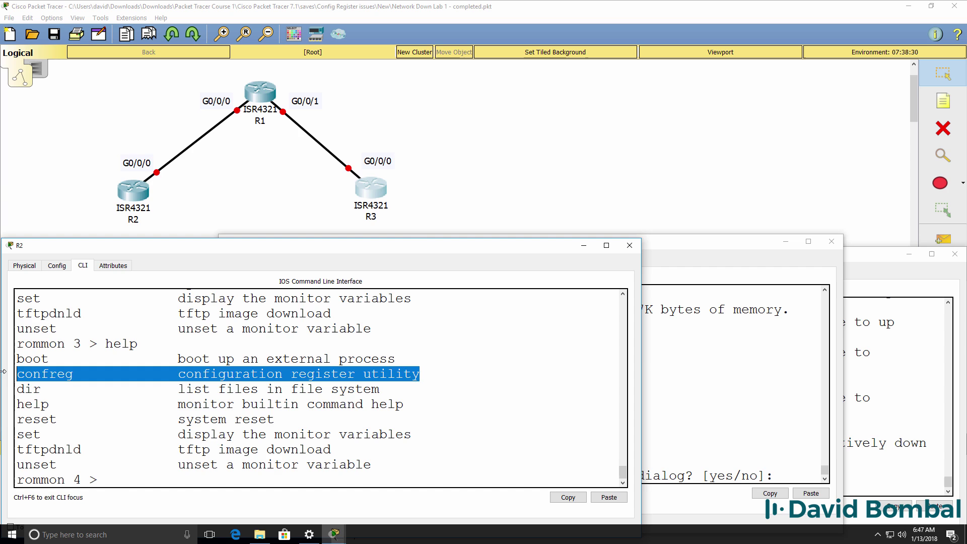
pyautogui.write('confi')
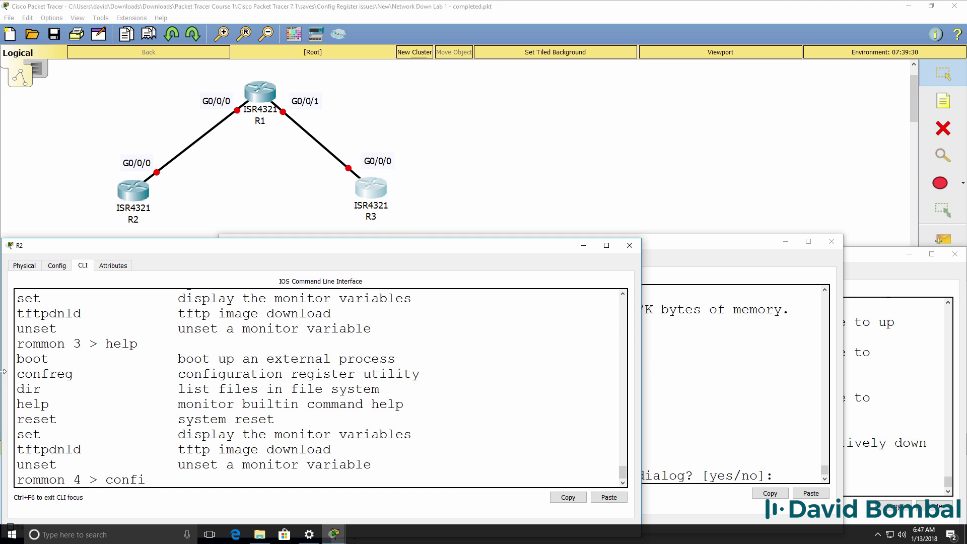
pyautogui.write('reg 0x2101')
pyautogui.press('BackSpace')
pyautogui.write('2')
pyautogui.press('Return')
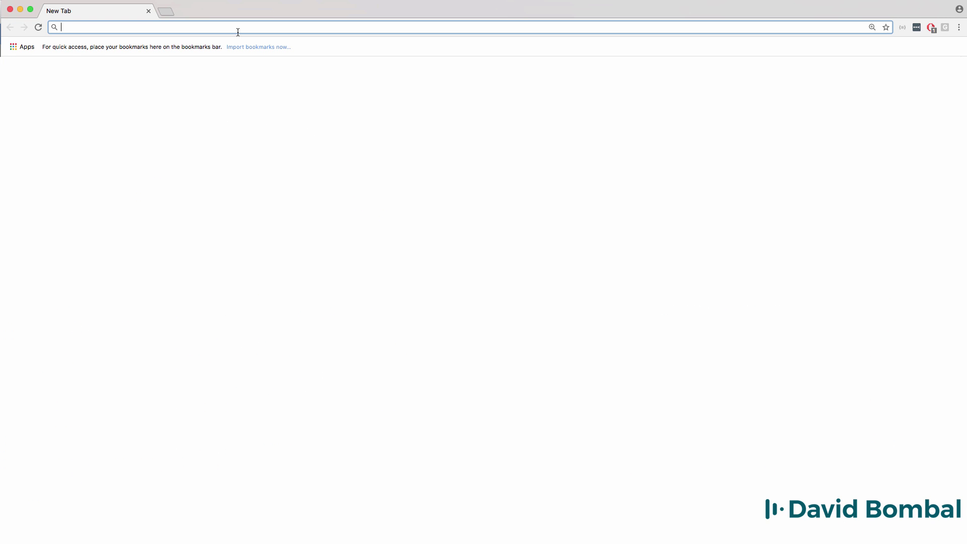
# Search Google for 'cisco configuration register' from the Chrome address bar
pyautogui.write('c')
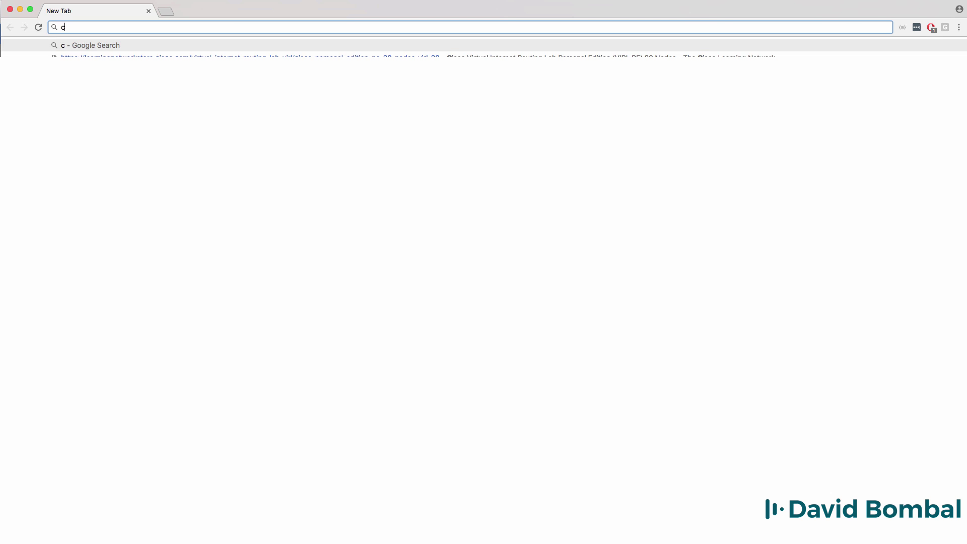
pyautogui.press('BackSpace')
pyautogui.write('cisco con')
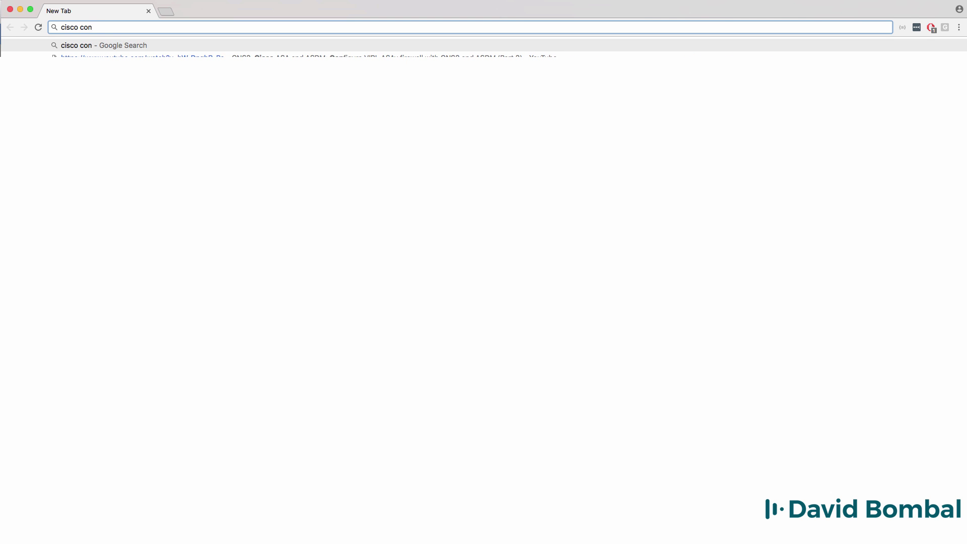
pyautogui.write('figur')
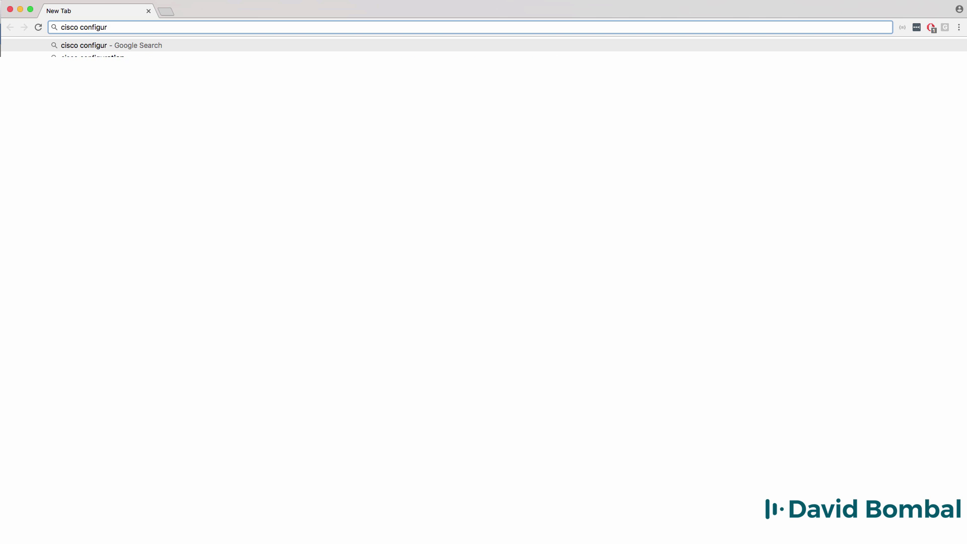
pyautogui.write('ation reg')
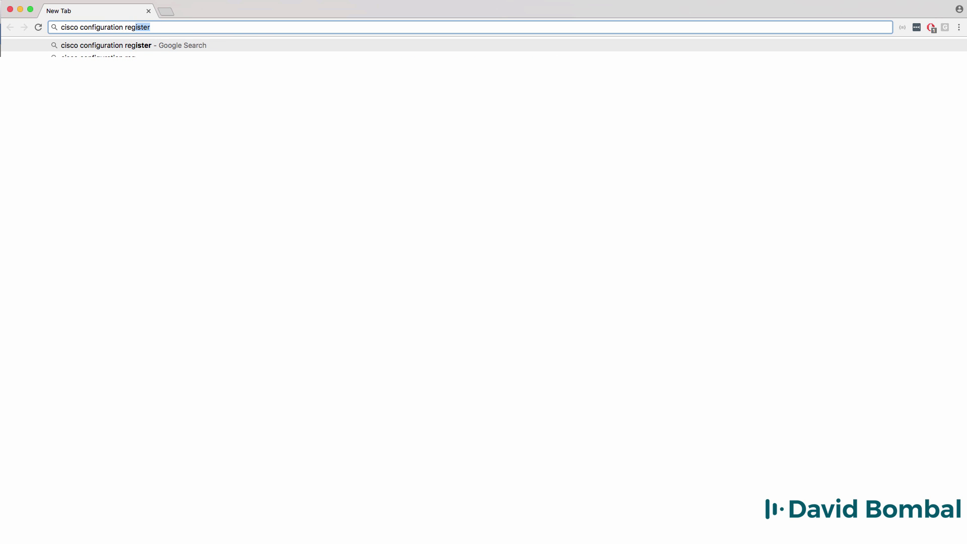
pyautogui.write('i')
pyautogui.press('Return')
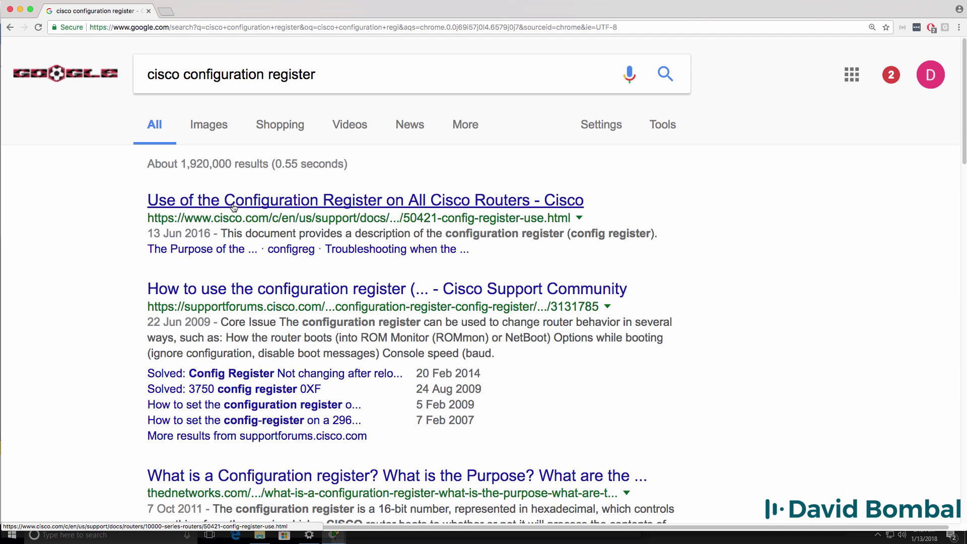
# Open Cisco's configuration register article and highlight the show version example showing 0x2102
pyautogui.click(234, 207)
pyautogui.scroll(-8, 268, 269)
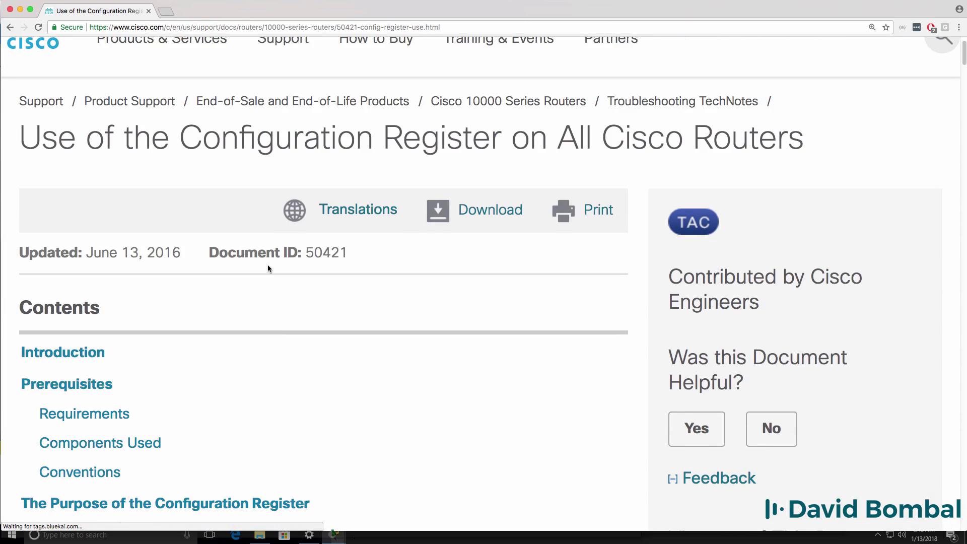
pyautogui.scroll(-20, 268, 268)
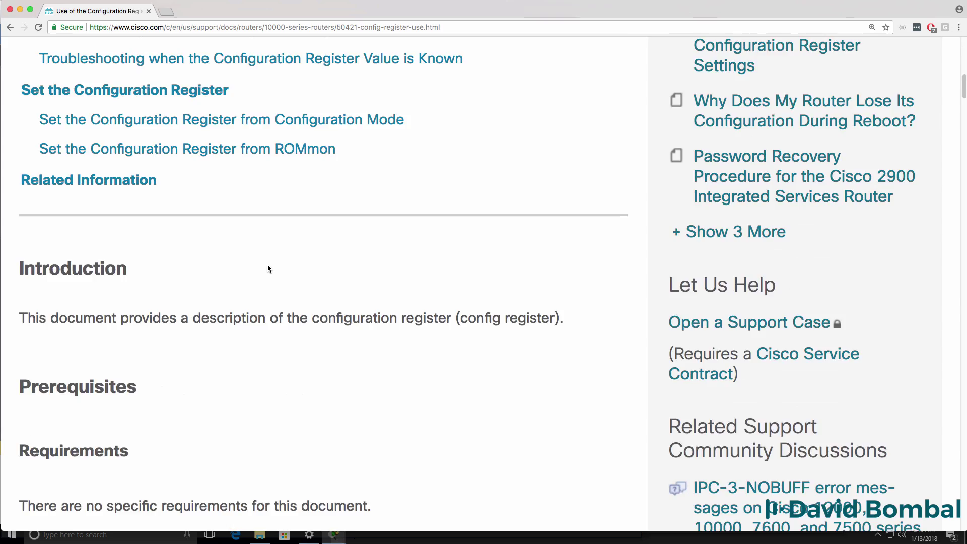
pyautogui.scroll(-6, 267, 264)
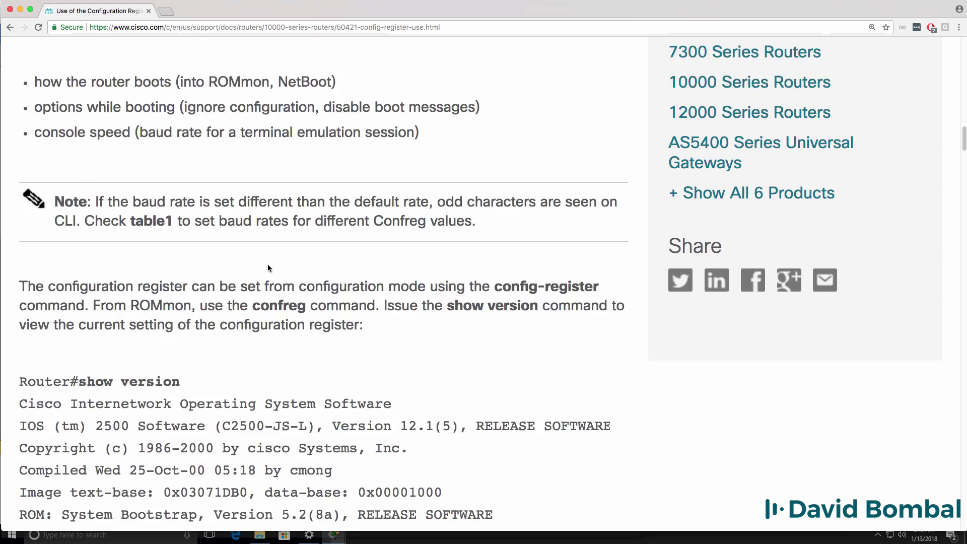
pyautogui.scroll(1, 267, 265)
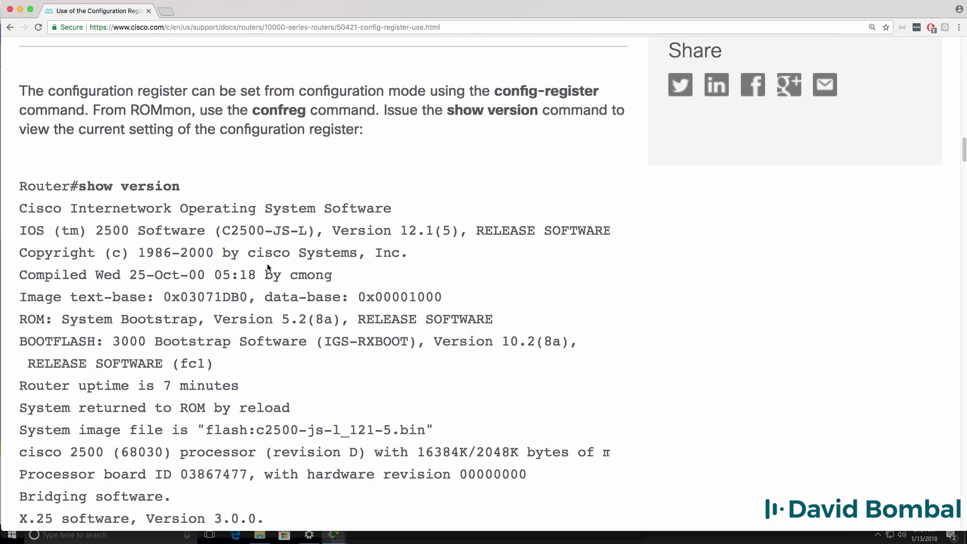
pyautogui.scroll(-1, 268, 263)
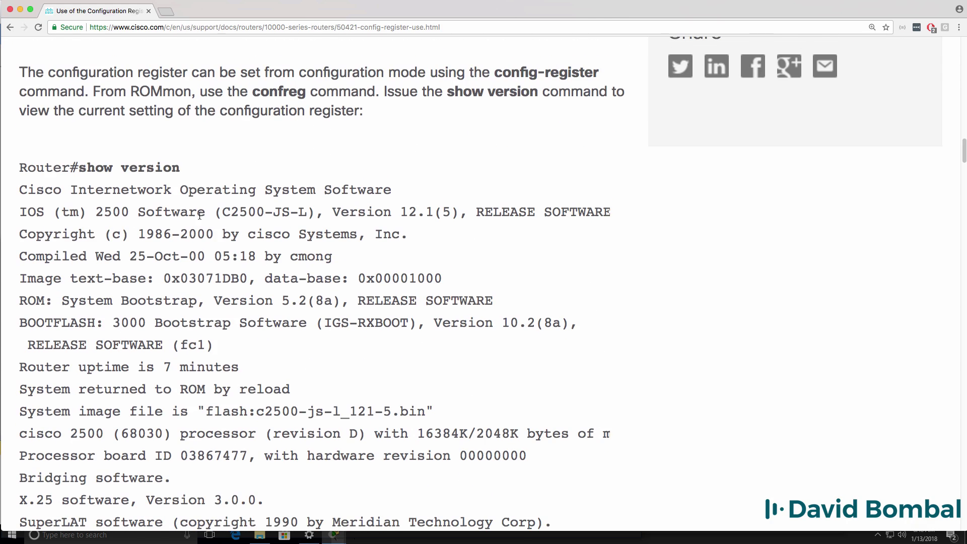
pyautogui.tripleClick(190, 162)
pyautogui.scroll(-7, 271, 276)
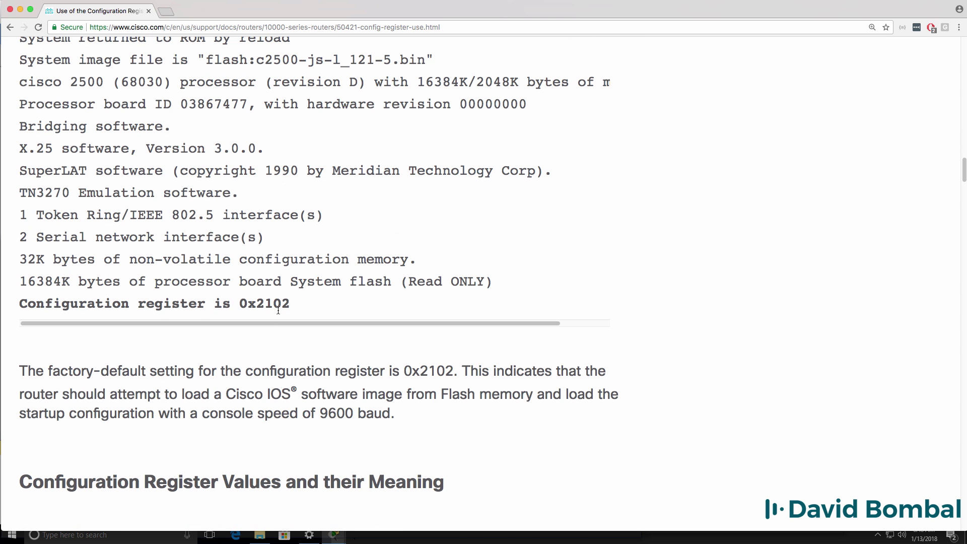
pyautogui.moveTo(279, 311); pyautogui.dragTo(20, 310)
pyautogui.click(286, 285)
pyautogui.moveTo(298, 308); pyautogui.dragTo(322, 303)
pyautogui.click(86, 302)
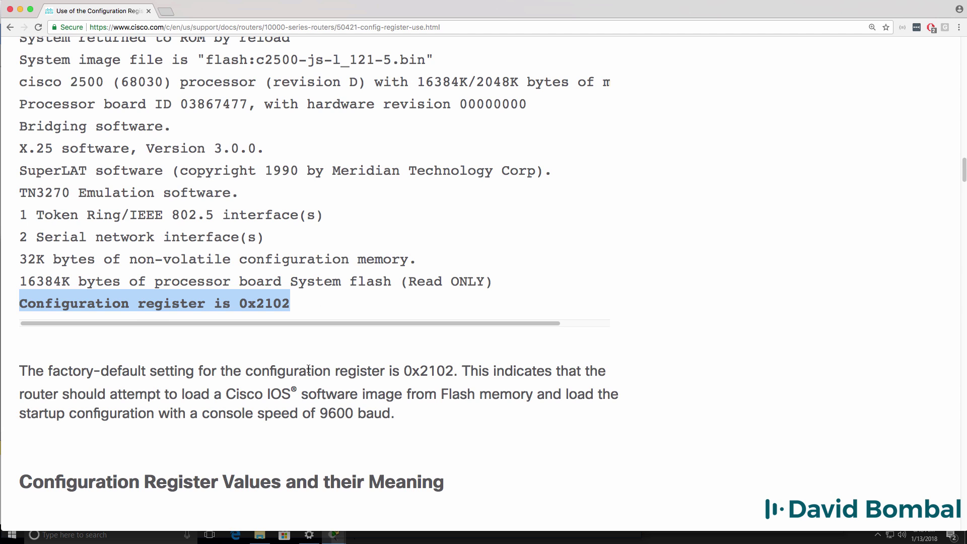
# In the values table, highlight 0x2102: ignores break, boots ROM on failure, 9600 baud
pyautogui.scroll(-10, 308, 369)
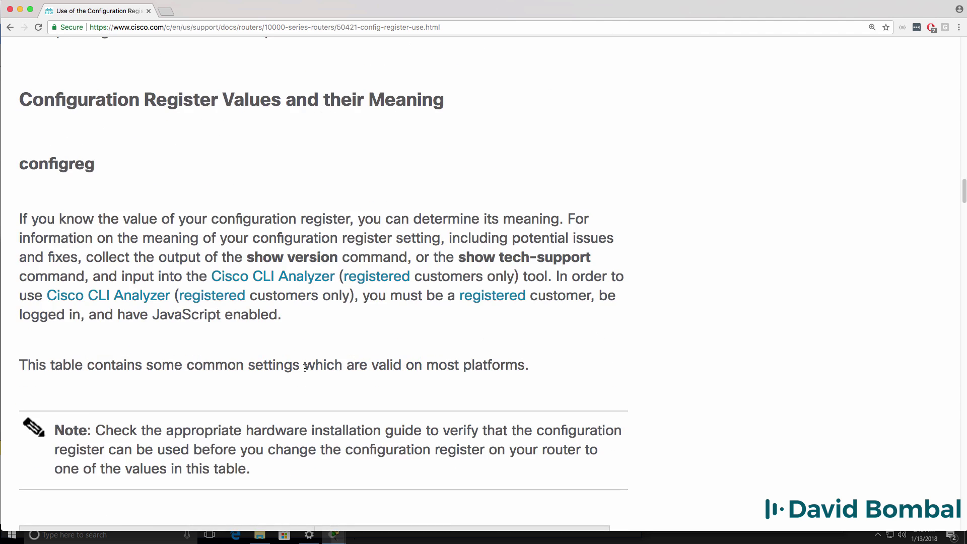
pyautogui.scroll(-8, 304, 370)
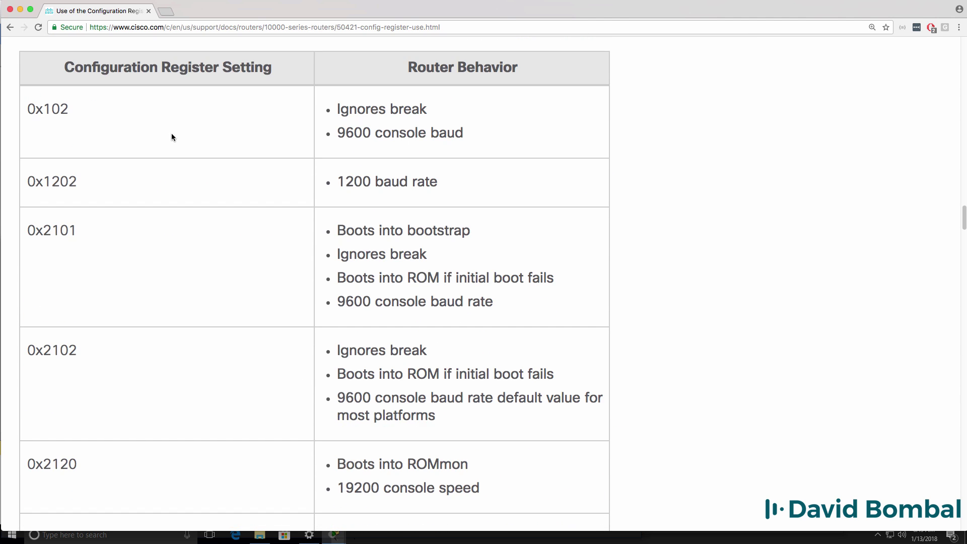
pyautogui.moveTo(58, 69); pyautogui.dragTo(272, 80)
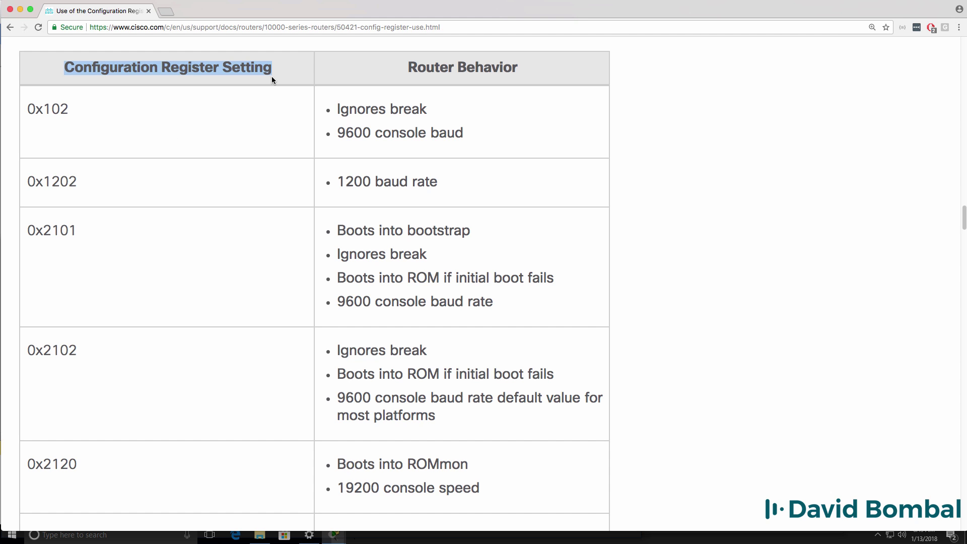
pyautogui.moveTo(407, 67); pyautogui.dragTo(553, 71)
pyautogui.moveTo(81, 351); pyautogui.dragTo(23, 352)
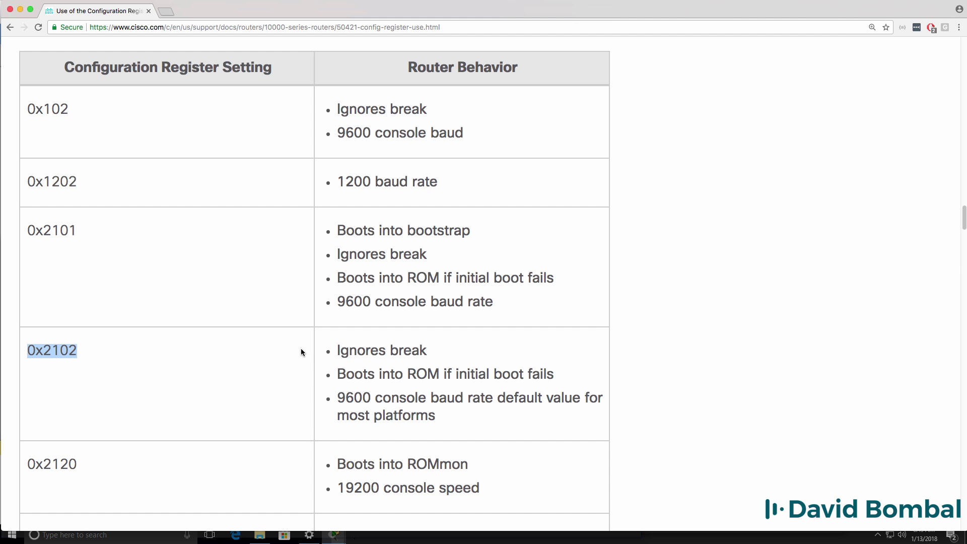
pyautogui.moveTo(334, 350); pyautogui.dragTo(446, 349)
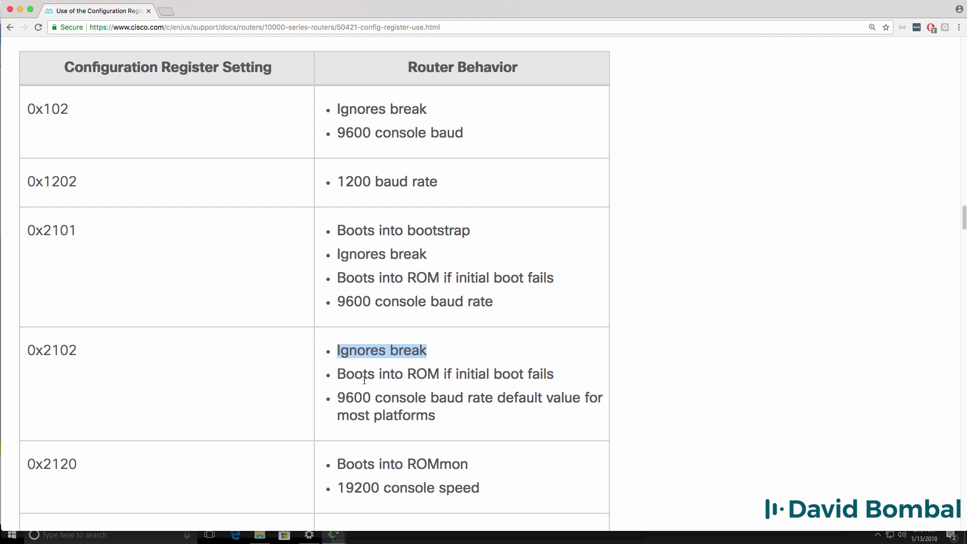
pyautogui.moveTo(340, 377); pyautogui.dragTo(536, 376)
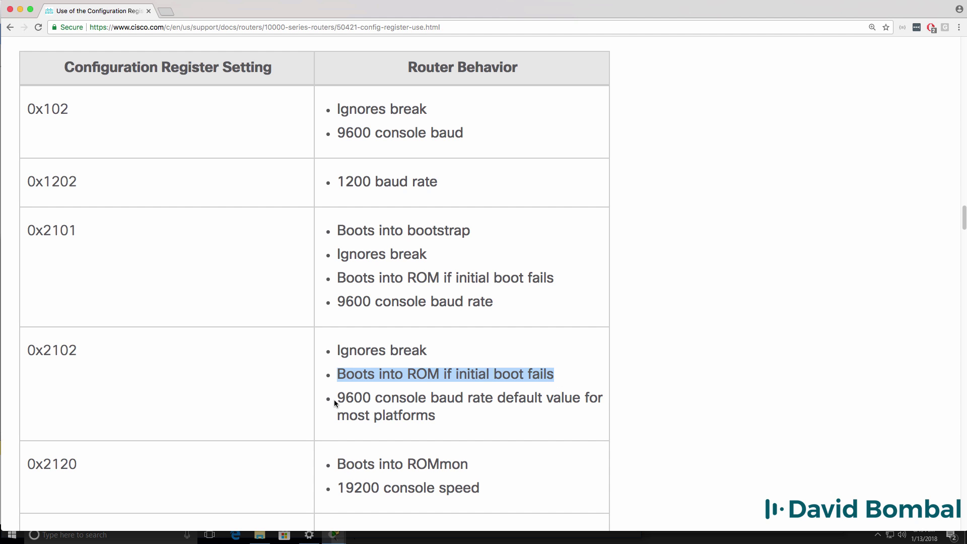
pyautogui.moveTo(337, 399); pyautogui.dragTo(480, 431)
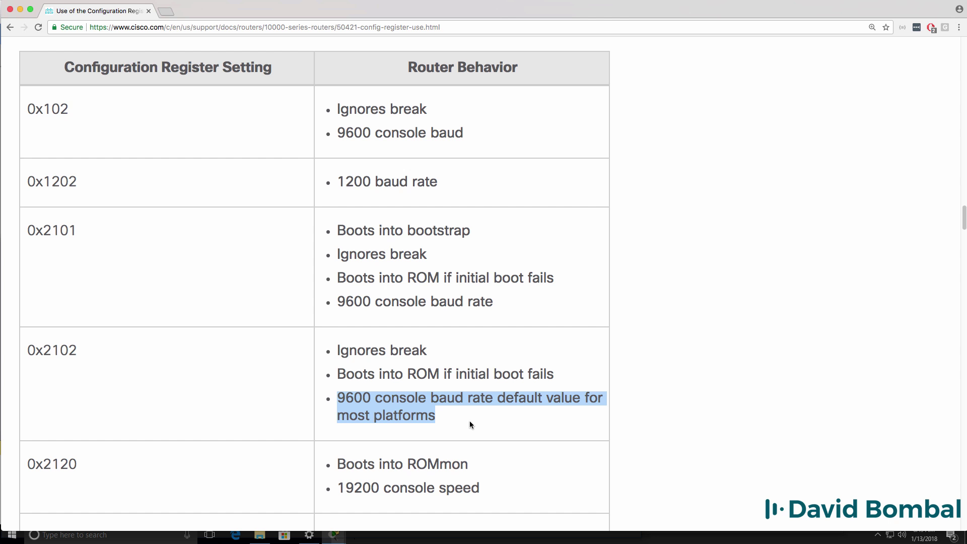
# Highlight the 0x2142 row, which makes the router ignore NVRAM contents
pyautogui.scroll(-1, 470, 421)
pyautogui.scroll(-3, 470, 422)
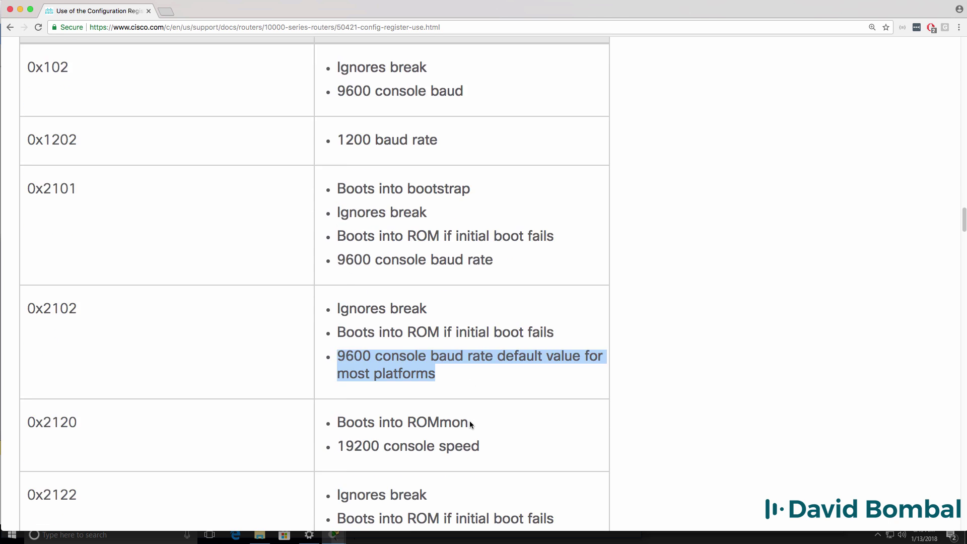
pyautogui.scroll(-15, 470, 421)
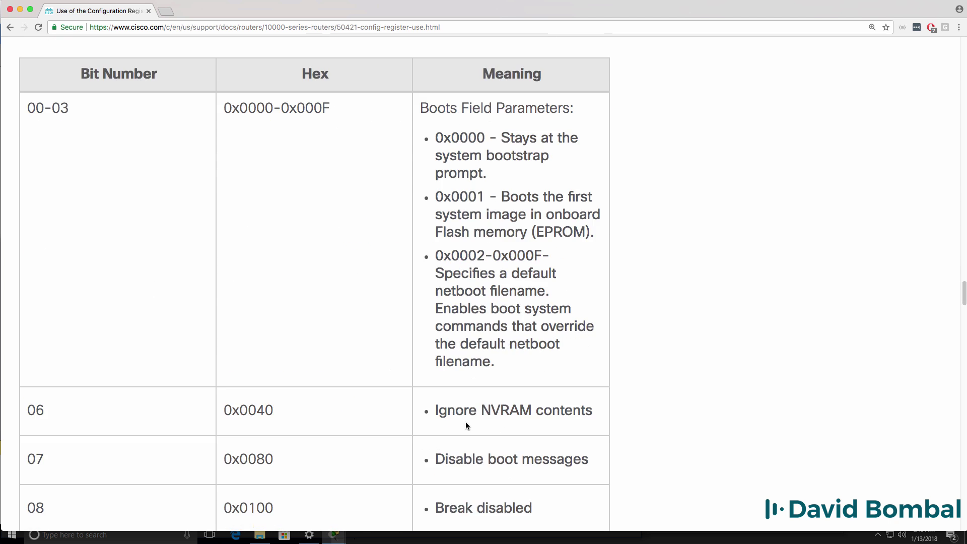
pyautogui.scroll(12, 466, 422)
pyautogui.scroll(-8, 467, 417)
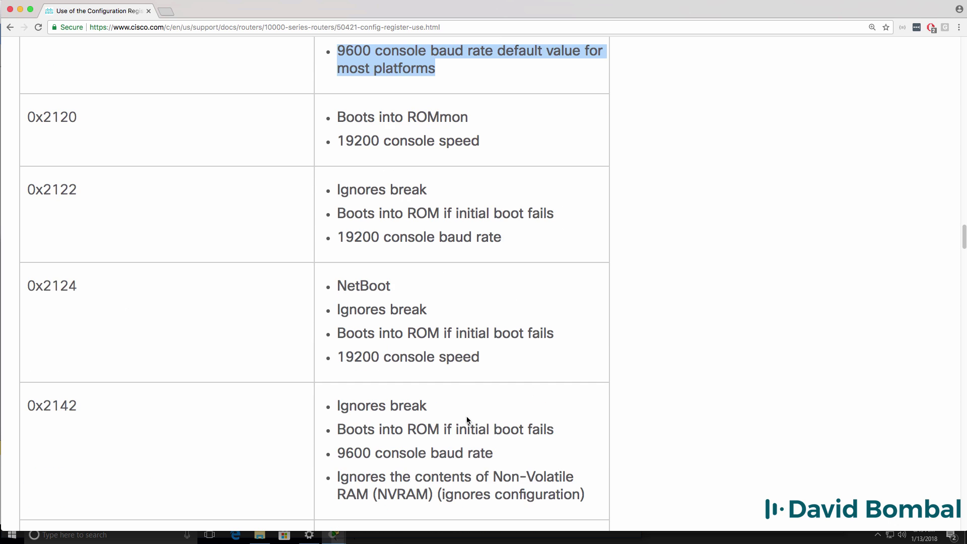
pyautogui.moveTo(465, 416); pyautogui.dragTo(7, 291)
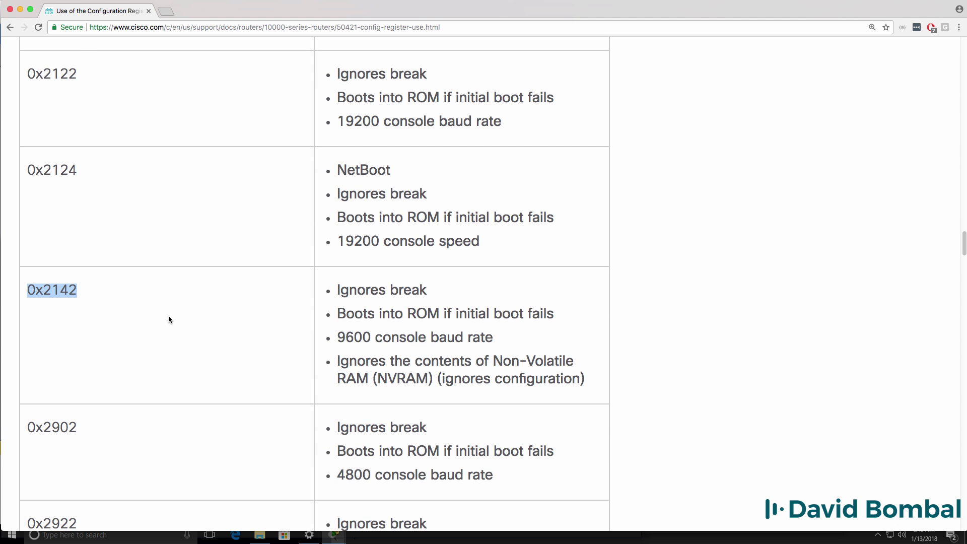
pyautogui.moveTo(336, 359); pyautogui.dragTo(599, 385)
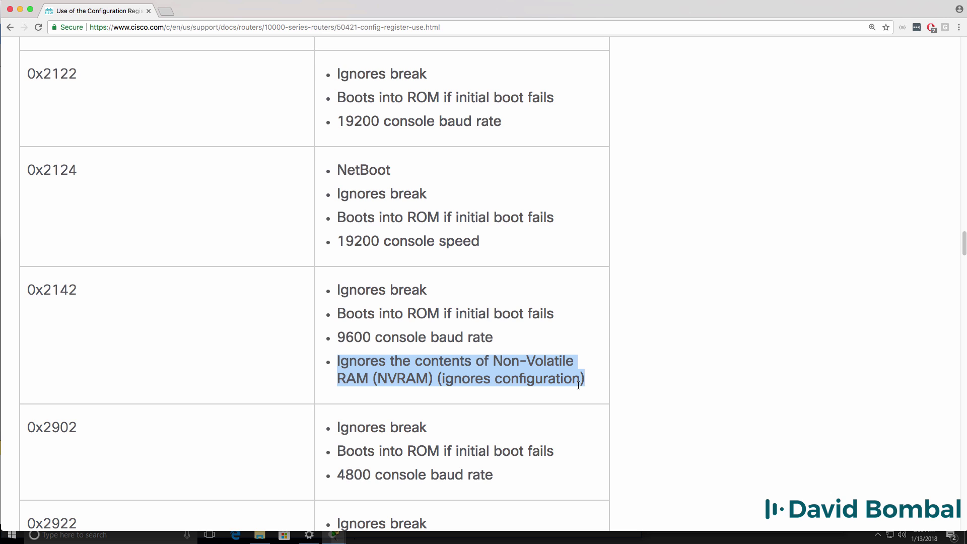
# Highlight the configure terminal and config-register 0x2102 commands for configuration mode
pyautogui.scroll(-15, 578, 385)
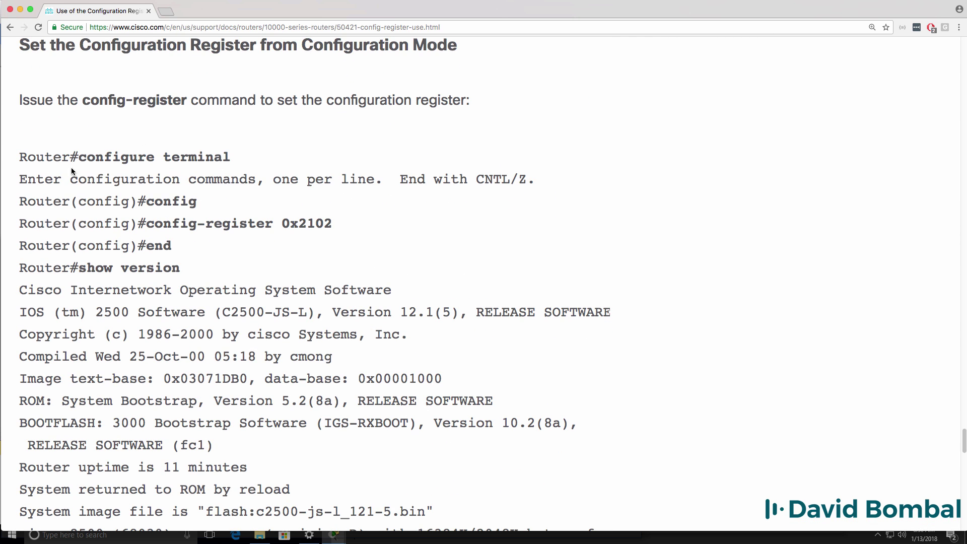
pyautogui.moveTo(79, 152); pyautogui.dragTo(268, 159)
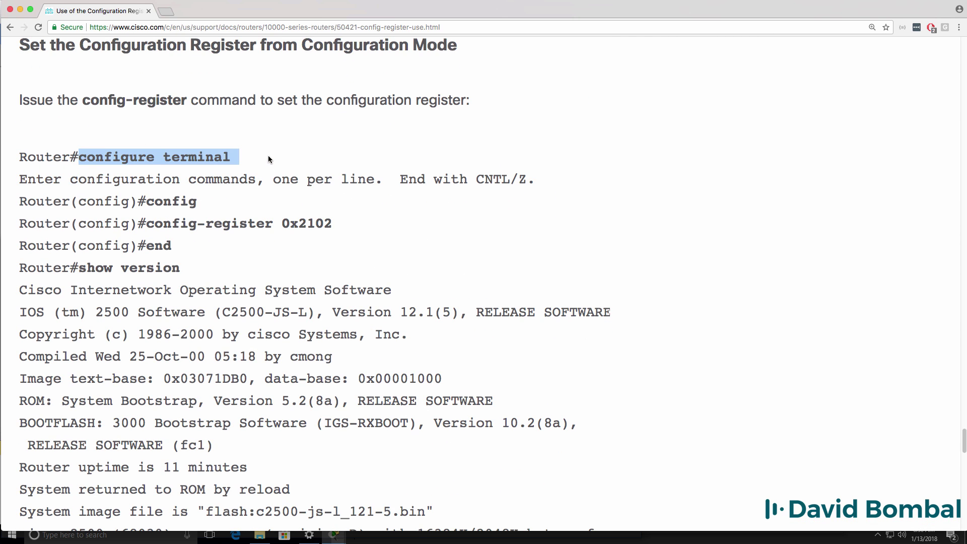
pyautogui.moveTo(146, 223); pyautogui.dragTo(355, 224)
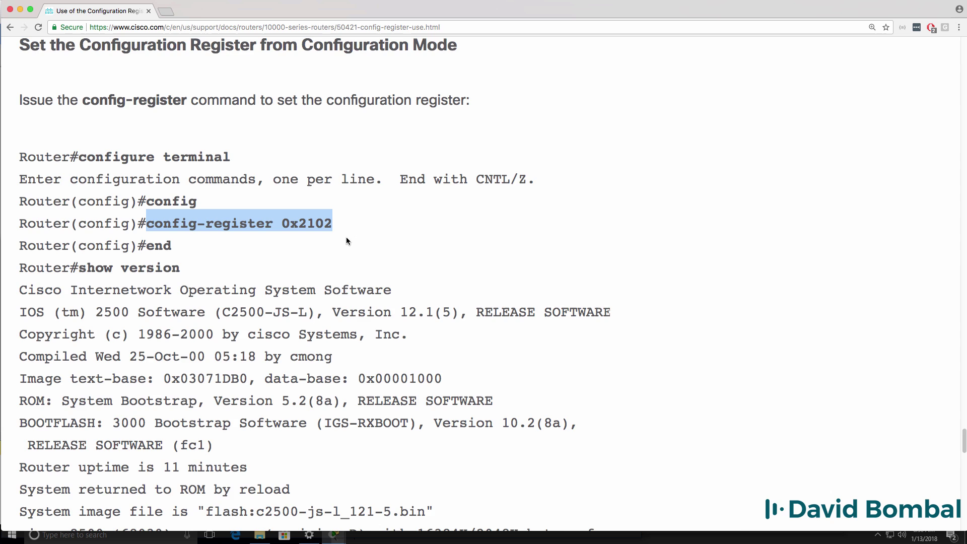
# Highlight the ROMmon confreg 0x2102 command and its reset or power-cycle requirement
pyautogui.scroll(-10, 346, 236)
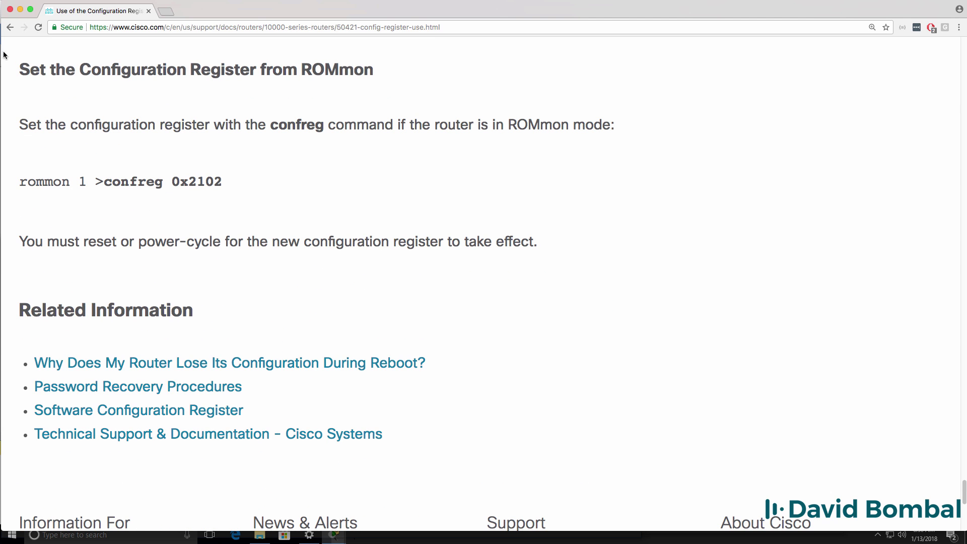
pyautogui.scroll(1, 388, 48)
pyautogui.moveTo(388, 49); pyautogui.dragTo(380, 107)
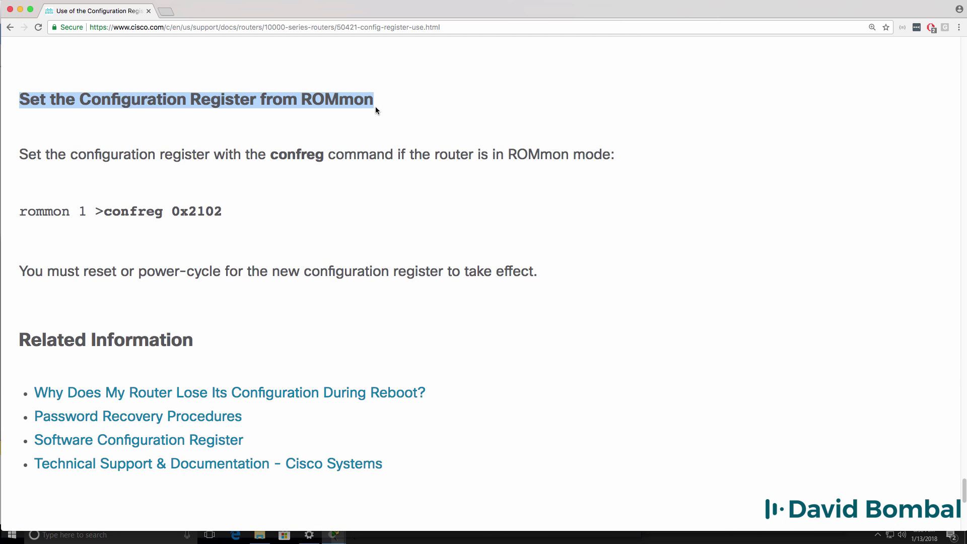
pyautogui.moveTo(104, 211); pyautogui.dragTo(330, 215)
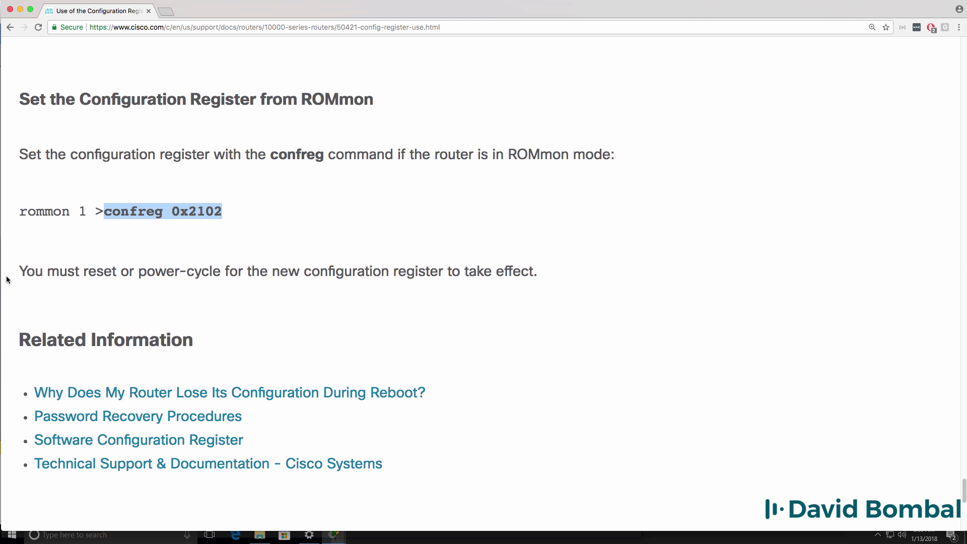
pyautogui.moveTo(25, 272); pyautogui.dragTo(534, 271)
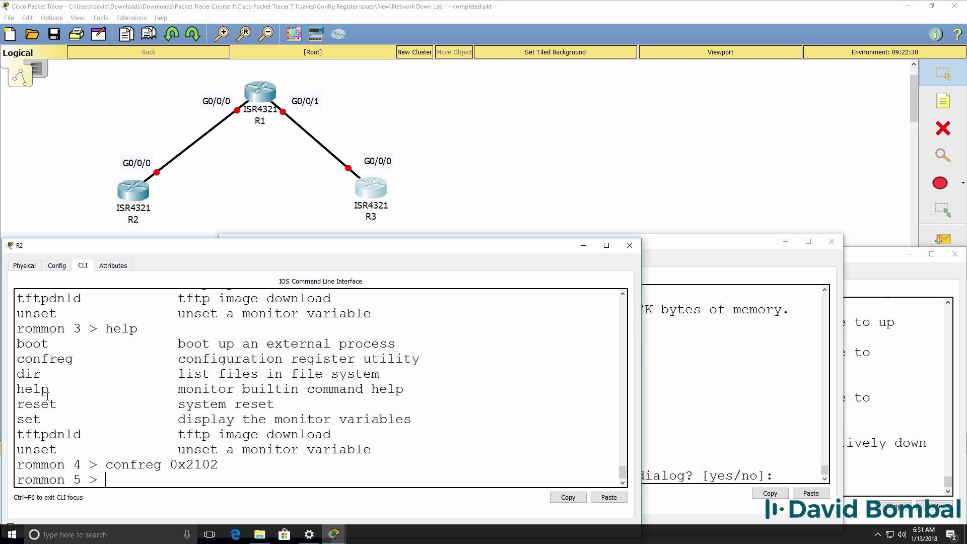
# Reset R2 from rommon so it loads the isr4300 IOS image from bootflash
pyautogui.moveTo(59, 410); pyautogui.dragTo(15, 406)
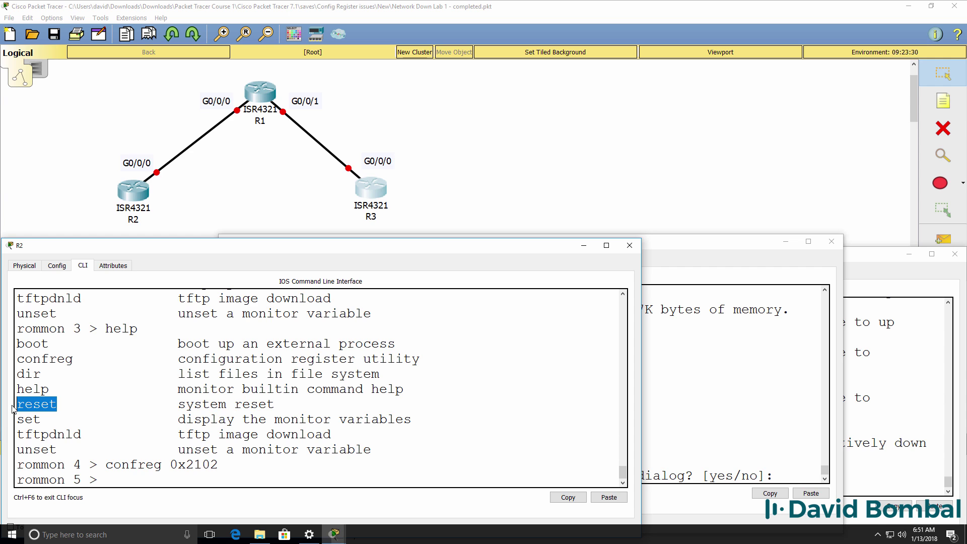
pyautogui.moveTo(187, 404); pyautogui.dragTo(279, 409)
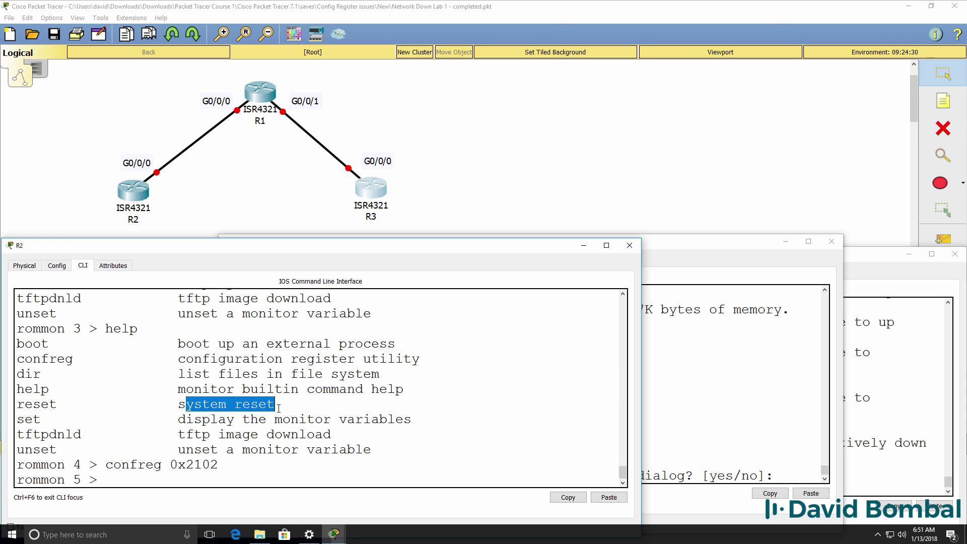
pyautogui.write('reset')
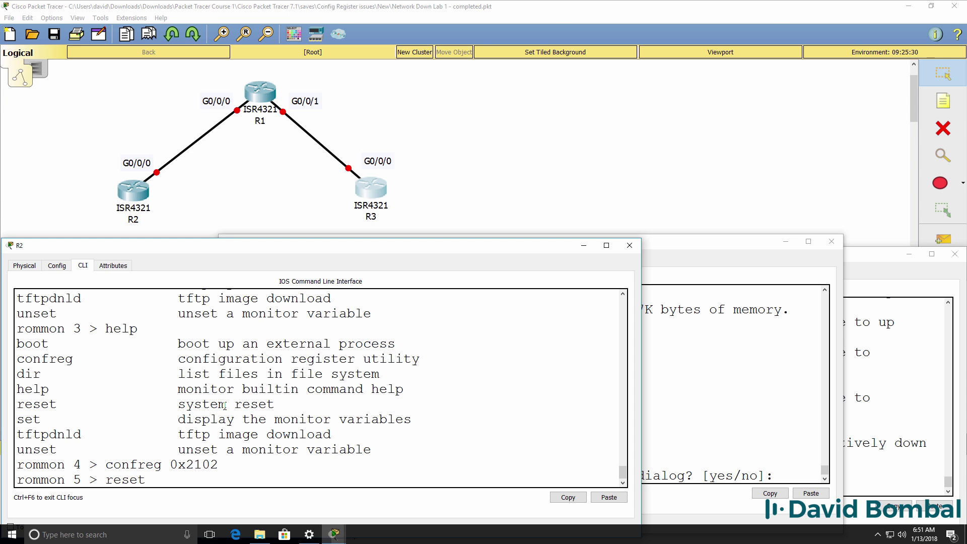
pyautogui.press('Return')
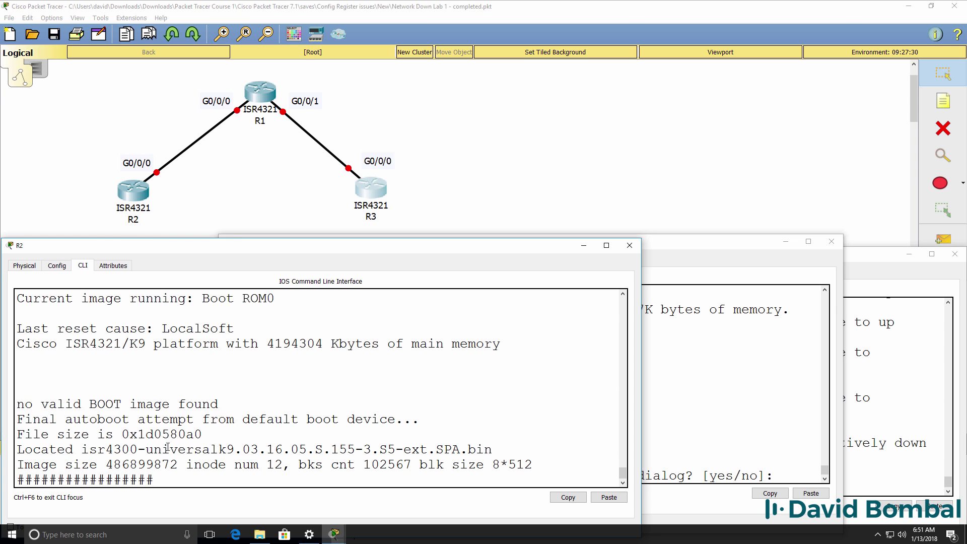
pyautogui.moveTo(204, 435); pyautogui.dragTo(227, 482)
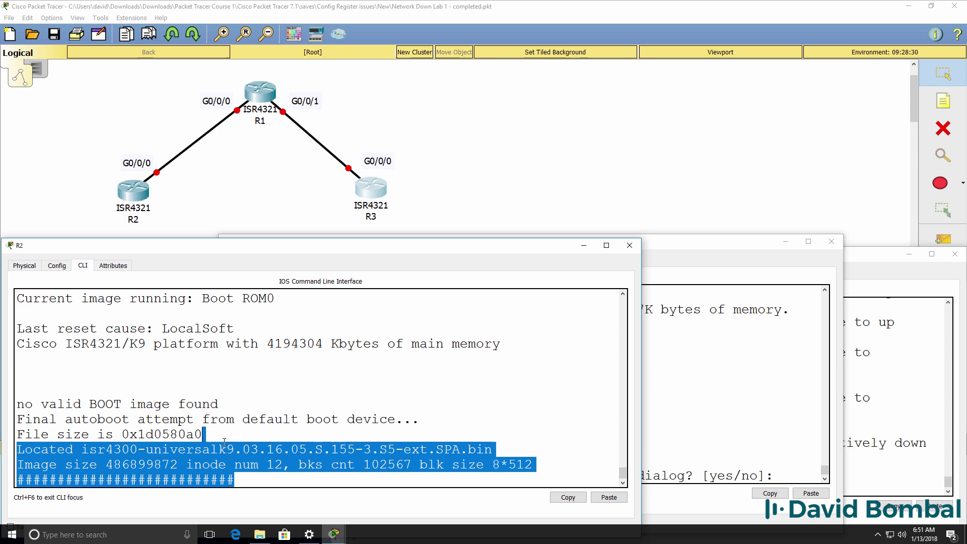
pyautogui.click(410, 443)
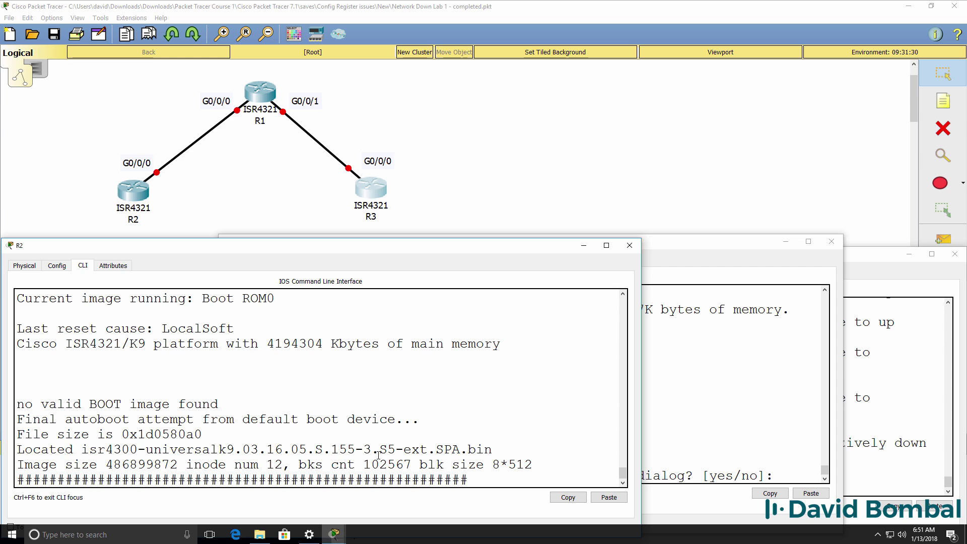
pyautogui.scroll(1, 377, 446)
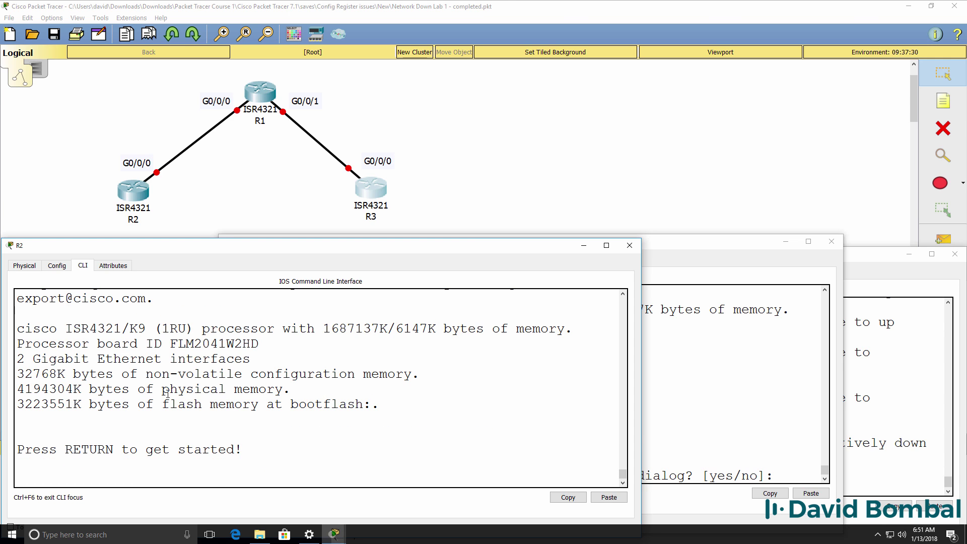
# Enter privileged mode on R2 with its password and run sh ip int brief
pyautogui.tripleClick(250, 449)
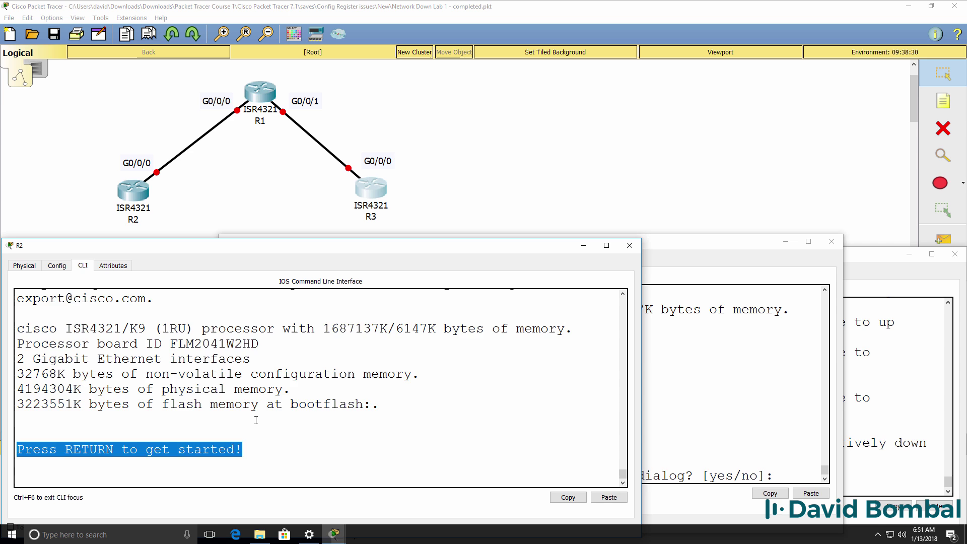
pyautogui.press('Return')
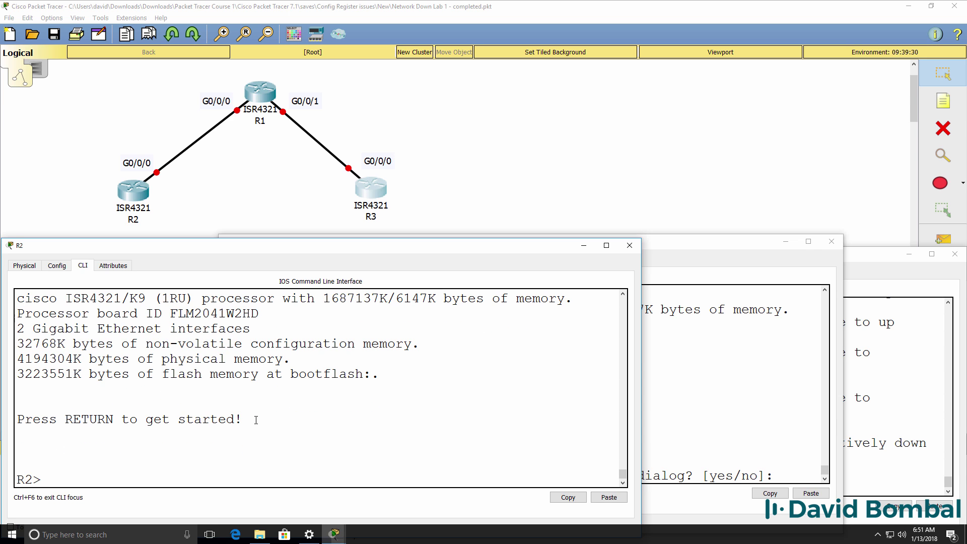
pyautogui.write('en')
pyautogui.press('Return')
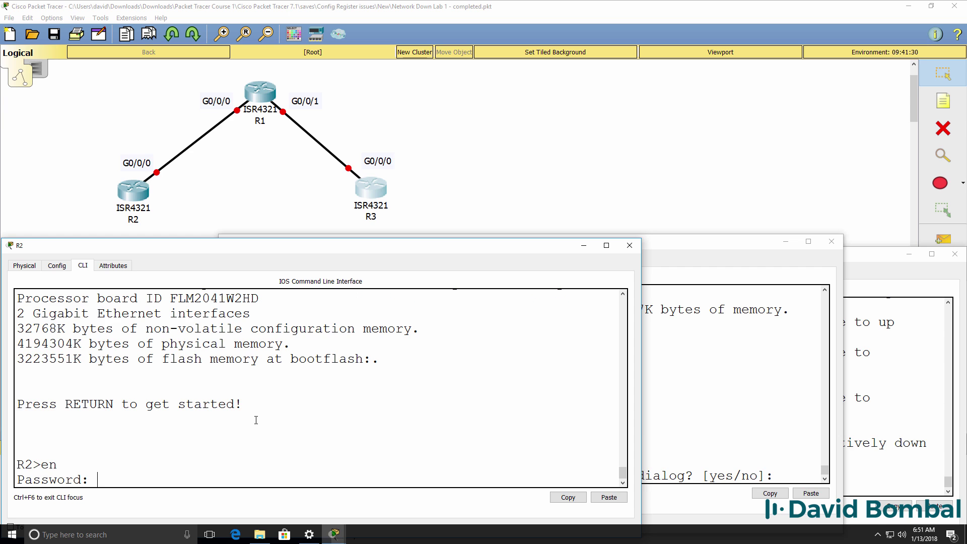
pyautogui.press('Return')
pyautogui.write('sh ip intb rief')
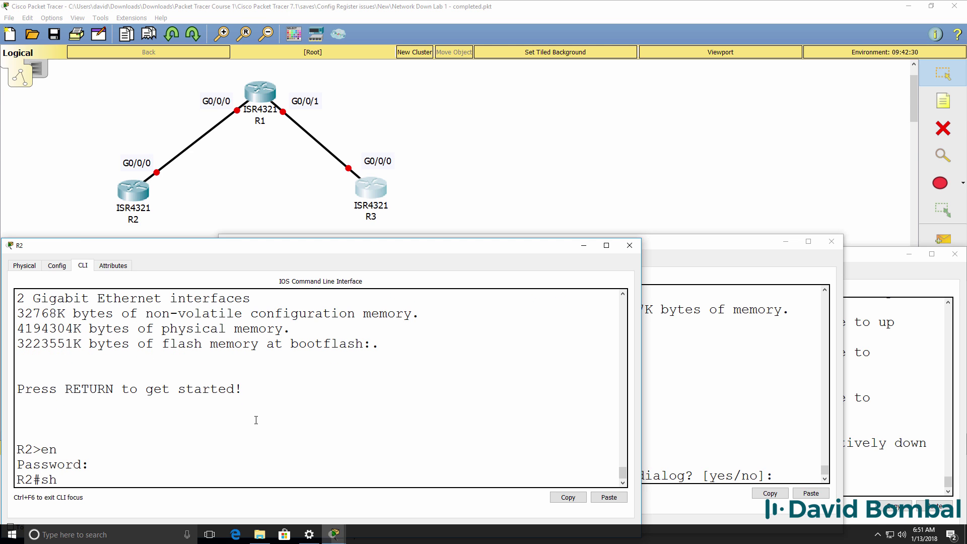
pyautogui.press('BackSpace')
pyautogui.press('BackSpace')
pyautogui.press('BackSpace')
pyautogui.write('brief')
pyautogui.press('Return')
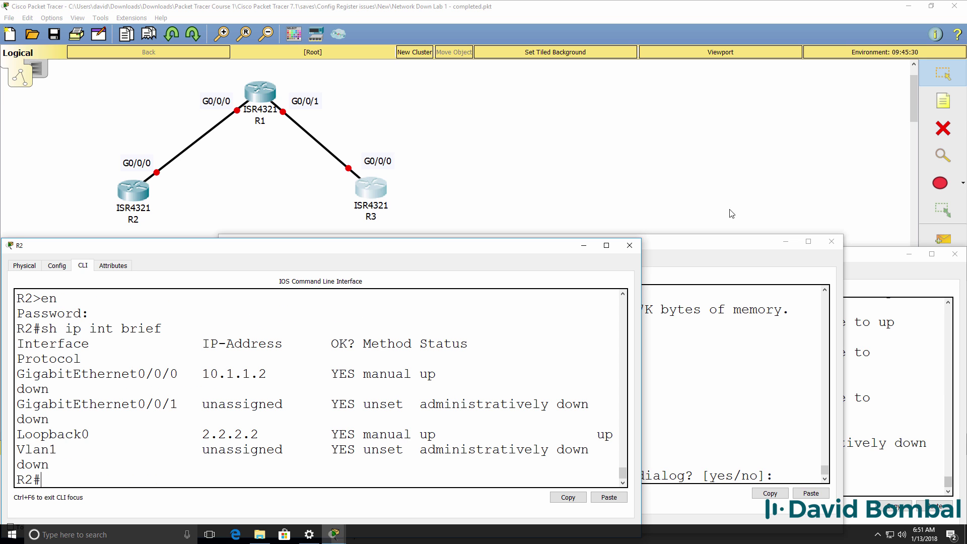
# Confirm 10.1.1.2 on GigabitEthernet0/0/0 and EIGRP 100 routing with sh ip prot
pyautogui.moveTo(637, 345); pyautogui.dragTo(740, 343)
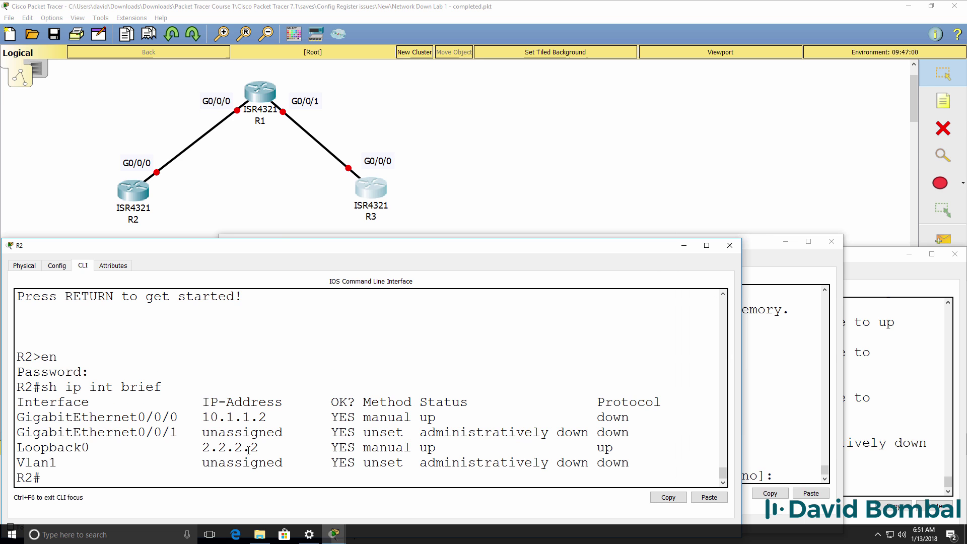
pyautogui.moveTo(291, 425); pyautogui.dragTo(65, 422)
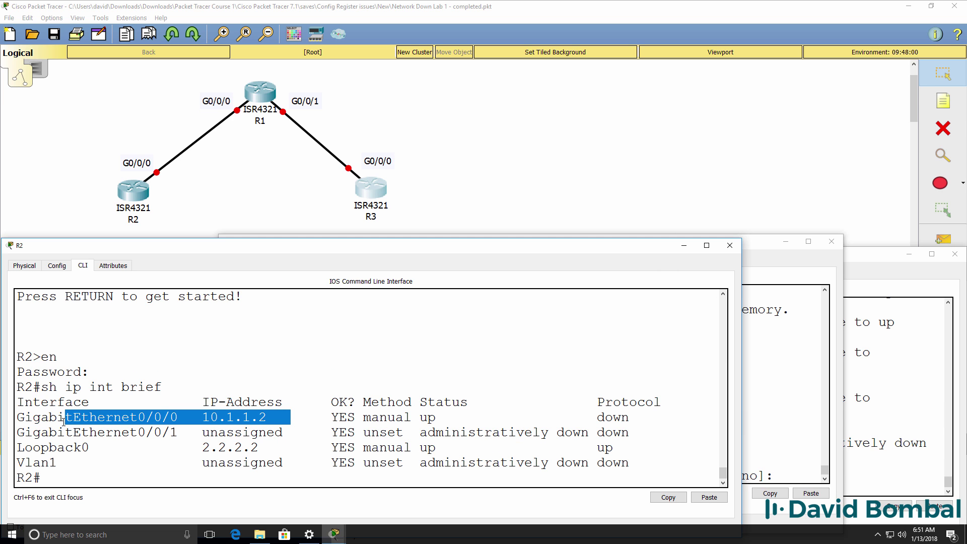
pyautogui.write('sh ip prot')
pyautogui.press('Return')
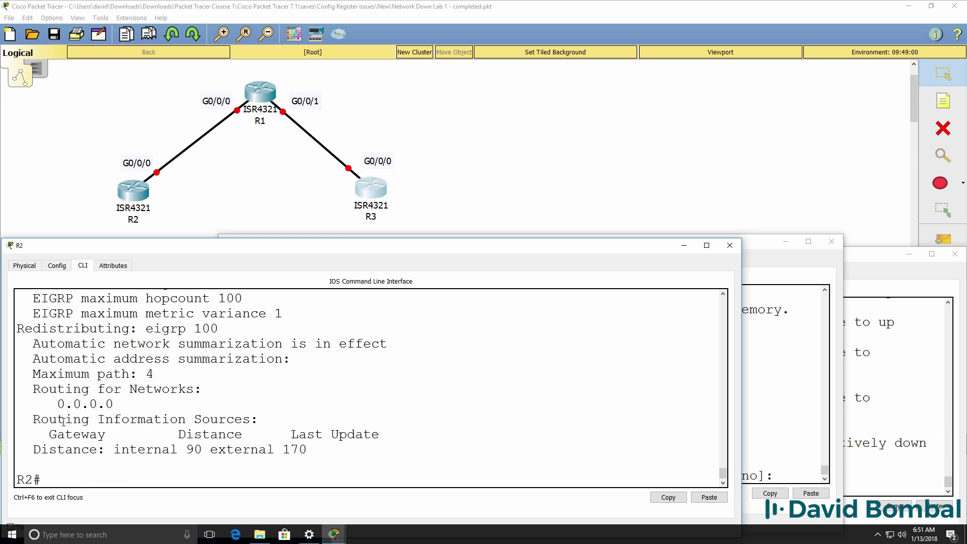
pyautogui.scroll(4, 62, 422)
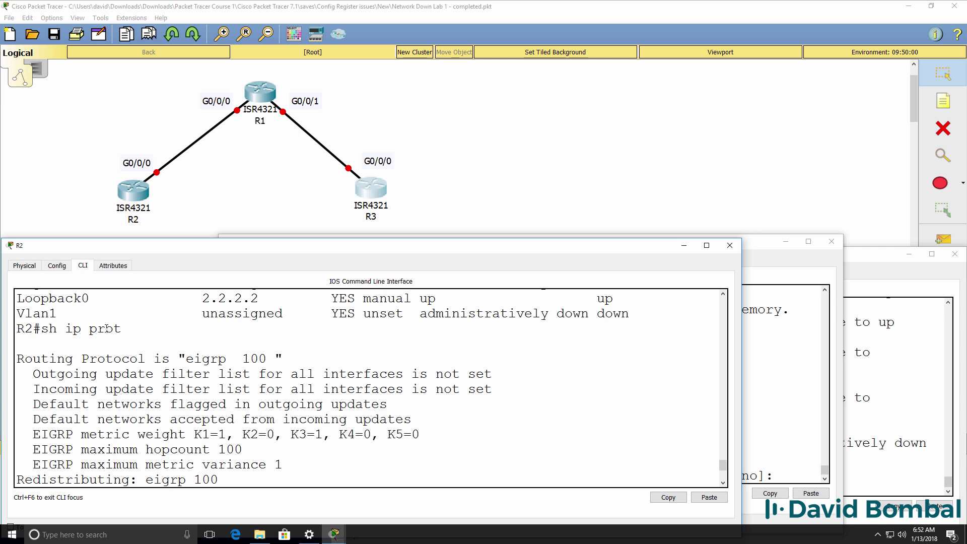
pyautogui.moveTo(290, 359); pyautogui.dragTo(15, 359)
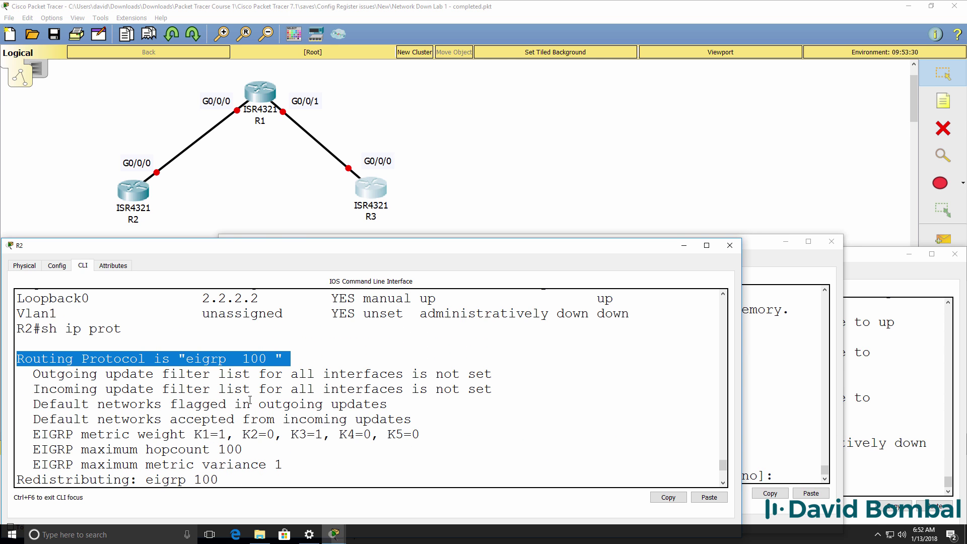
pyautogui.press('space')
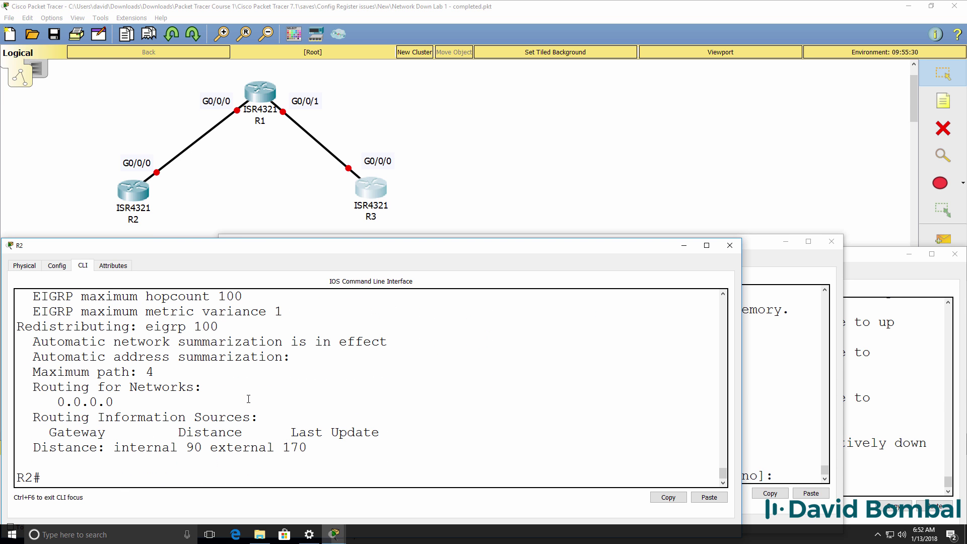
# Run sh version on R2 and highlight the configuration register 0x2102 line
pyautogui.write('sh version')
pyautogui.press('Return')
pyautogui.press('space')
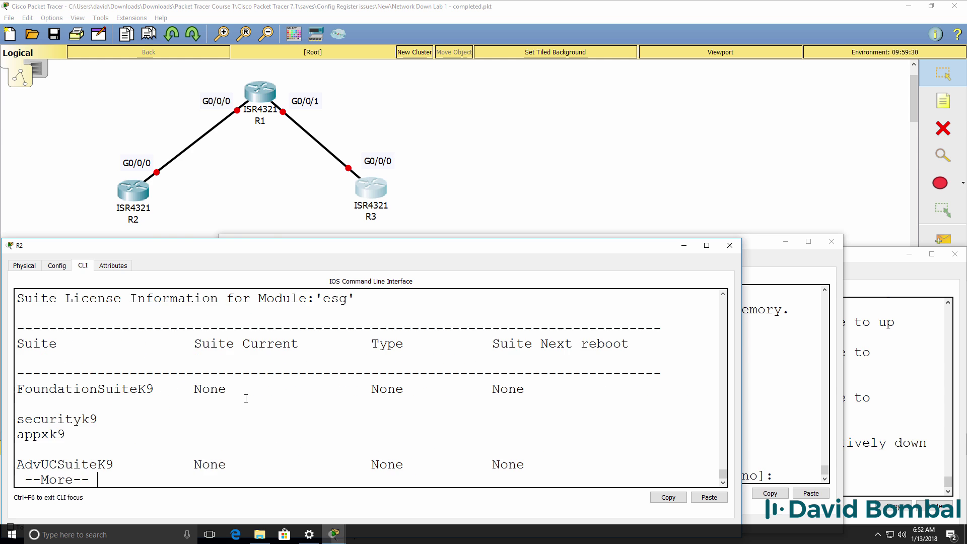
pyautogui.press('space')
pyautogui.press('space')
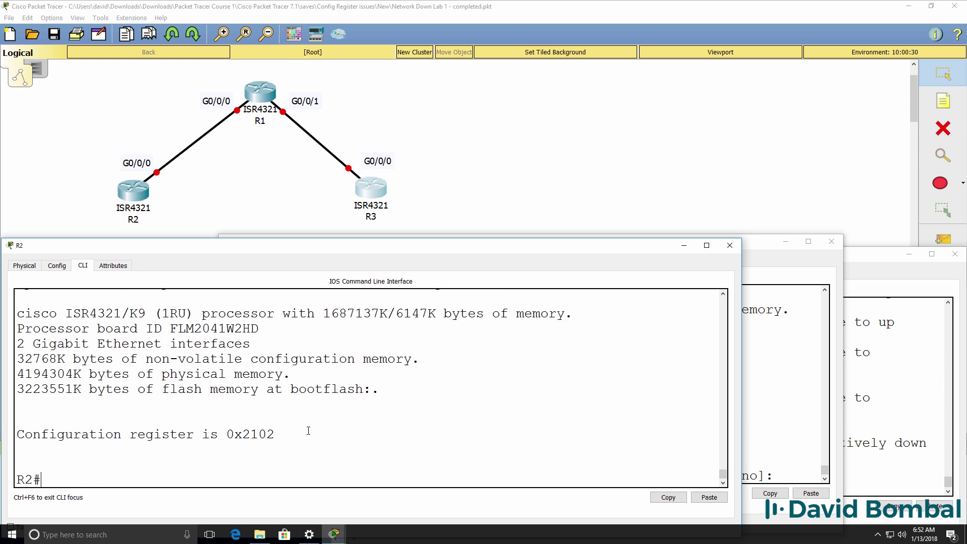
pyautogui.moveTo(276, 434); pyautogui.dragTo(3, 437)
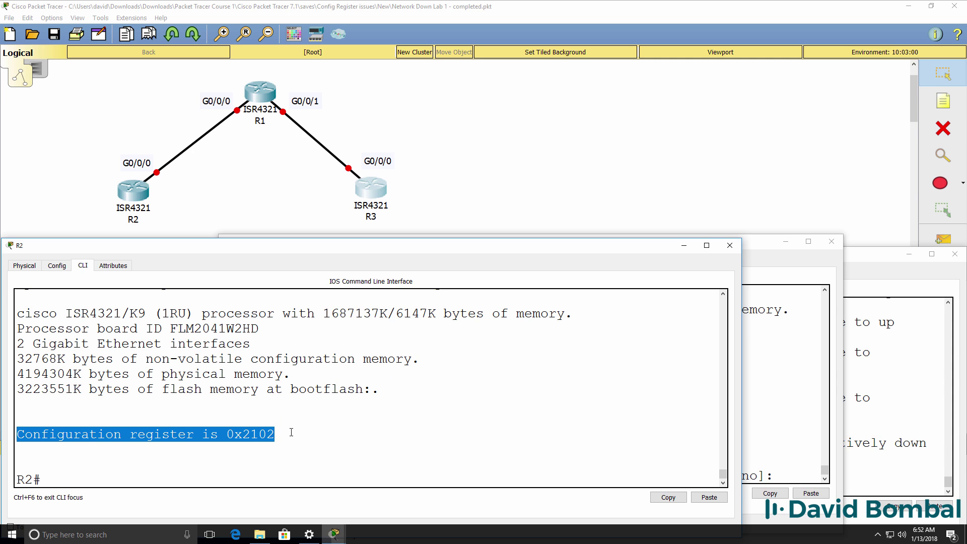
pyautogui.scroll(1, 291, 433)
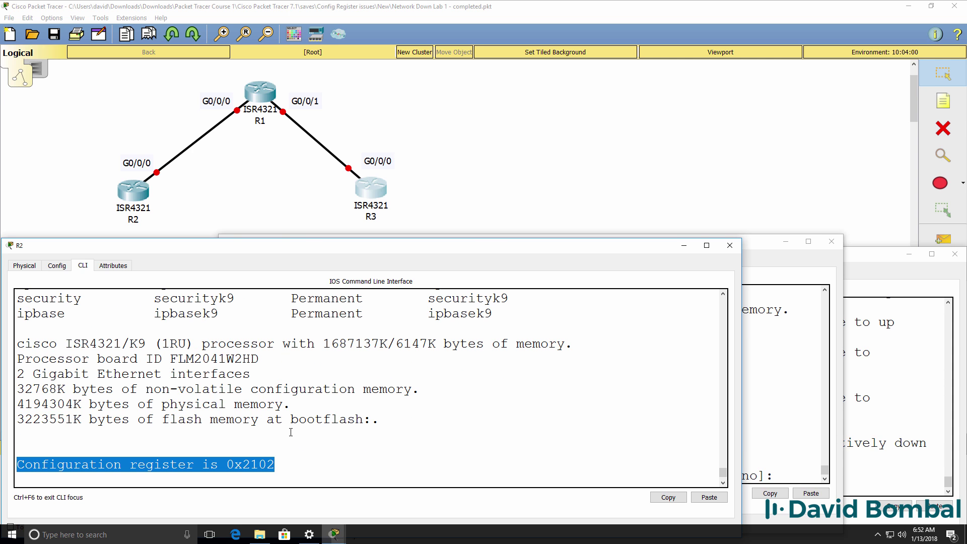
pyautogui.scroll(-1, 291, 432)
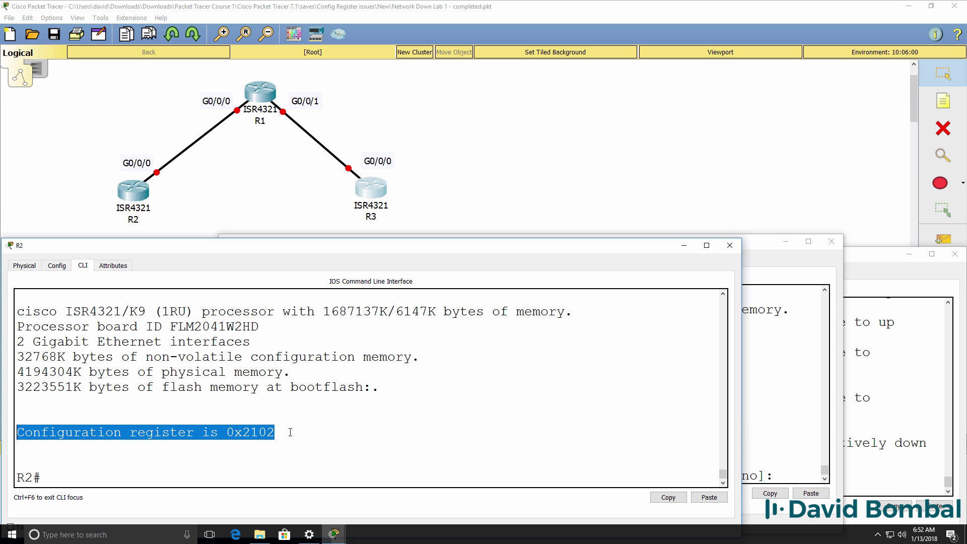
# Set R2's config-register to 0x2100 in global configuration mode
pyautogui.write('conf t')
pyautogui.press('Return')
pyautogui.write('config)#conf')
pyautogui.press('Tab')
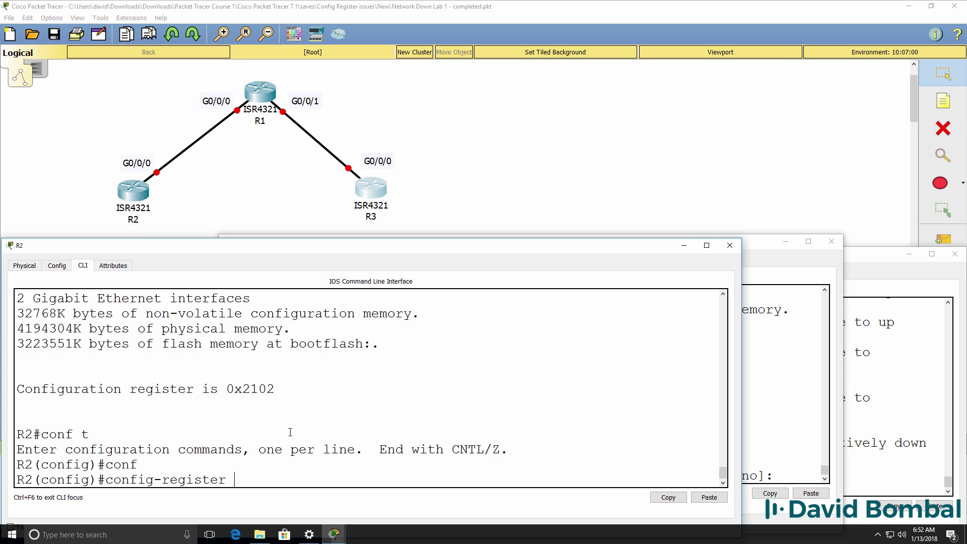
pyautogui.write('0x2100')
pyautogui.press('Return')
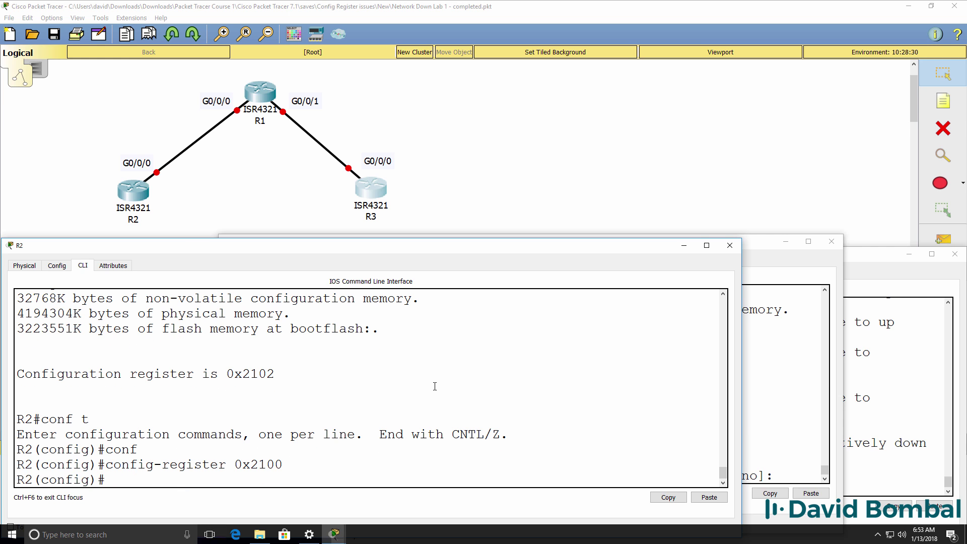
pyautogui.write('end')
pyautogui.press('Return')
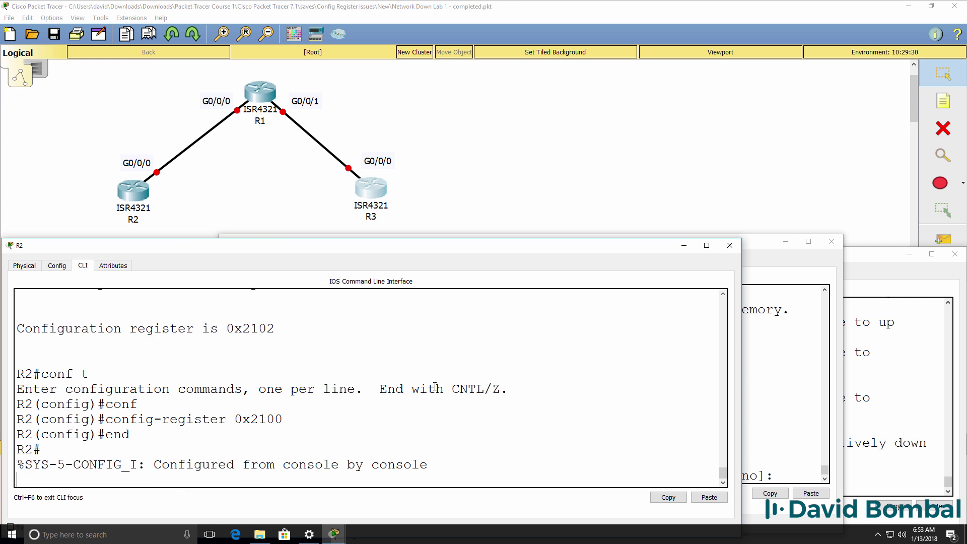
pyautogui.press('Return')
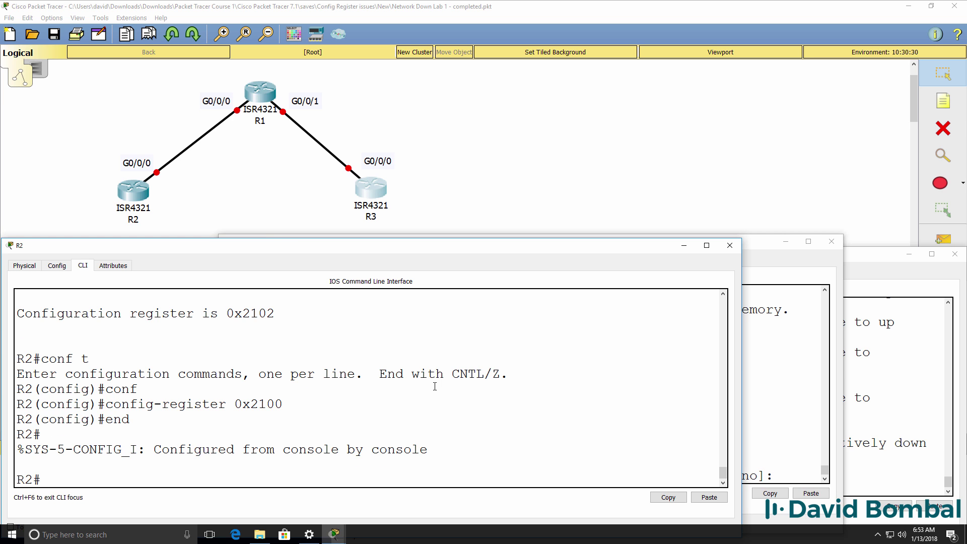
# Verify 0x2100 is pending at next reload with sh vers, then reload R2
pyautogui.write('sh vers')
pyautogui.press('Return')
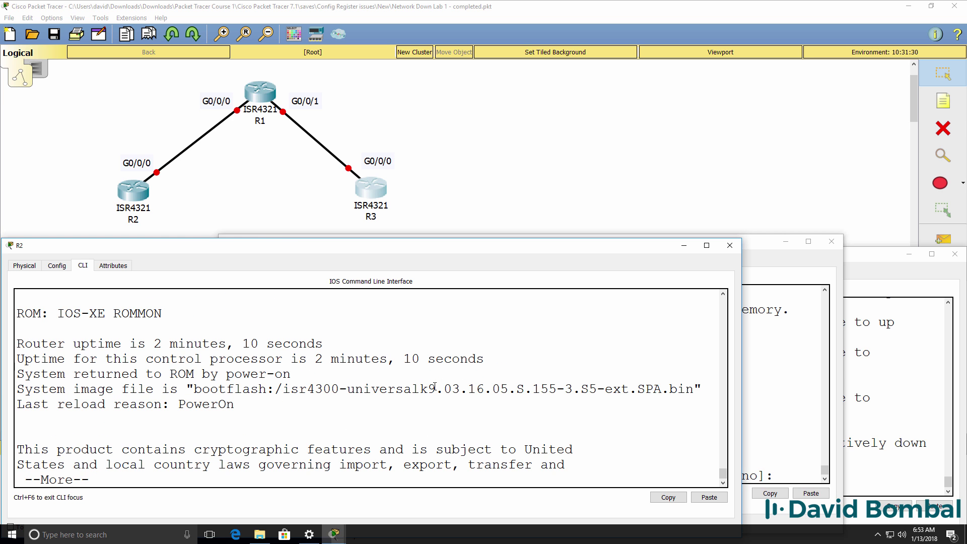
pyautogui.press('space')
pyautogui.press('space')
pyautogui.press('space')
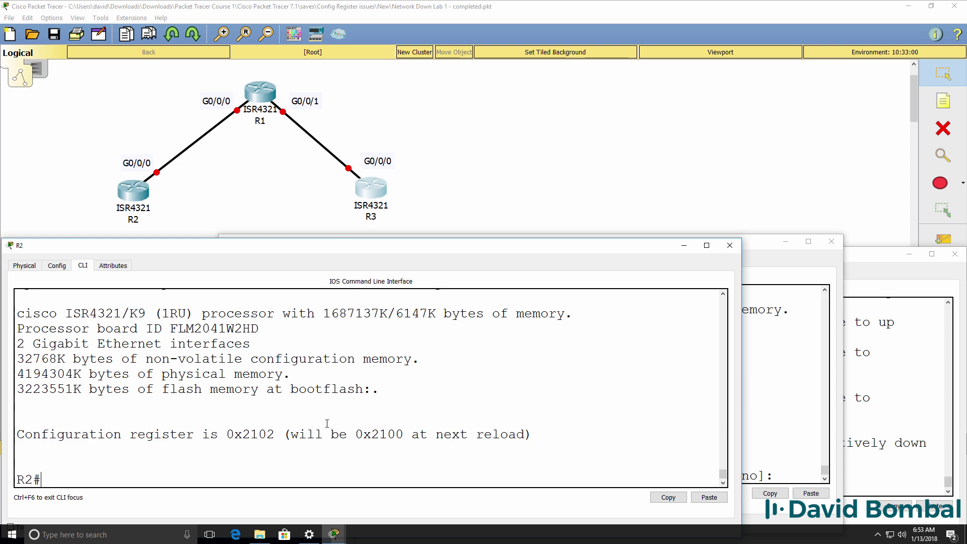
pyautogui.moveTo(17, 434); pyautogui.dragTo(275, 434)
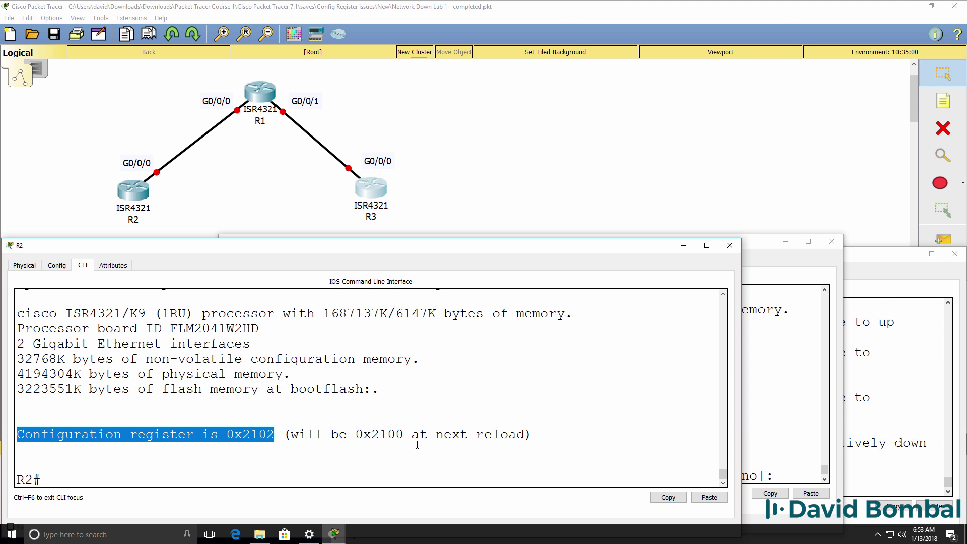
pyautogui.moveTo(355, 436); pyautogui.dragTo(603, 439)
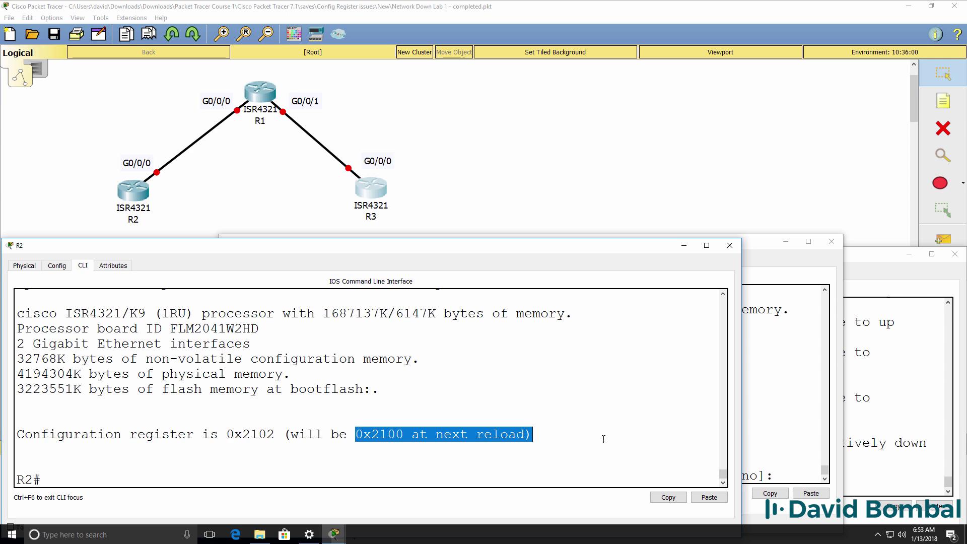
pyautogui.write('reload')
pyautogui.press('Return')
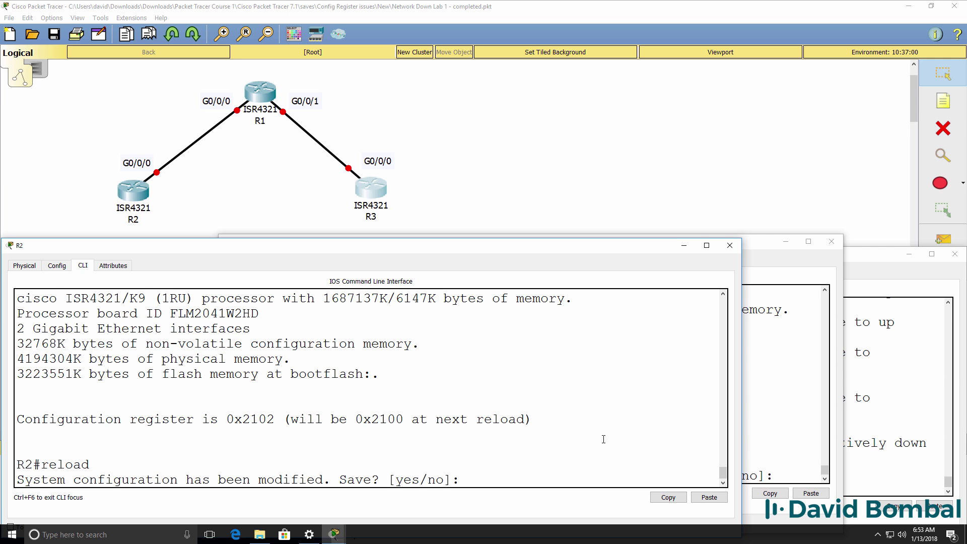
# Decline saving the configuration before reload and list the ROM monitor commands
pyautogui.write('no')
pyautogui.press('Return')
pyautogui.press('Return')
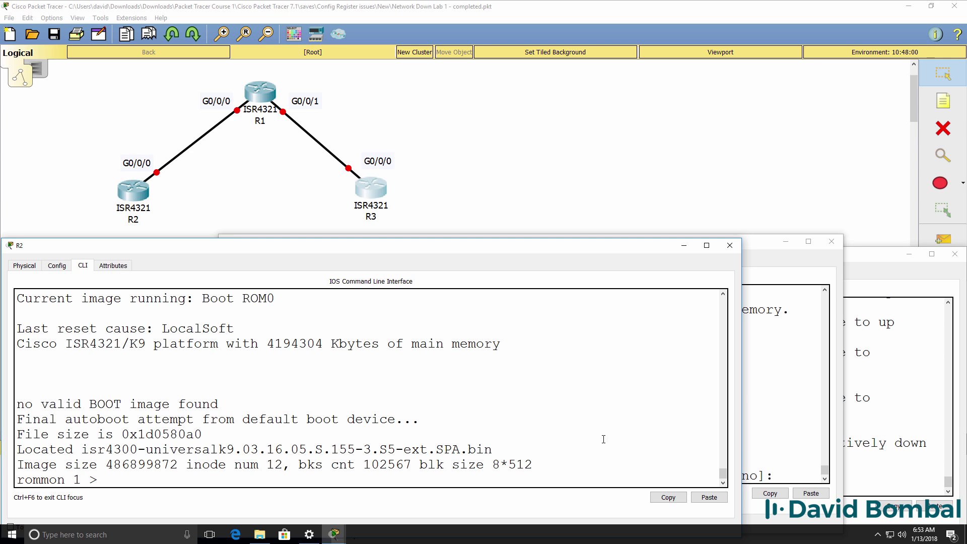
pyautogui.write('?')
pyautogui.press('Return')
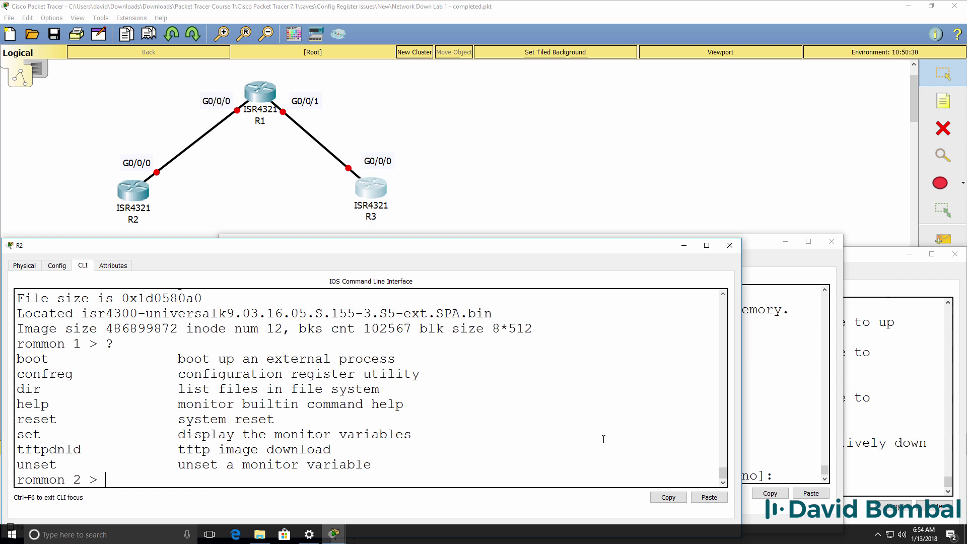
# Set the register to 0x2102 with confreg and reset R2
pyautogui.write('confreg 0x2102')
pyautogui.press('Return')
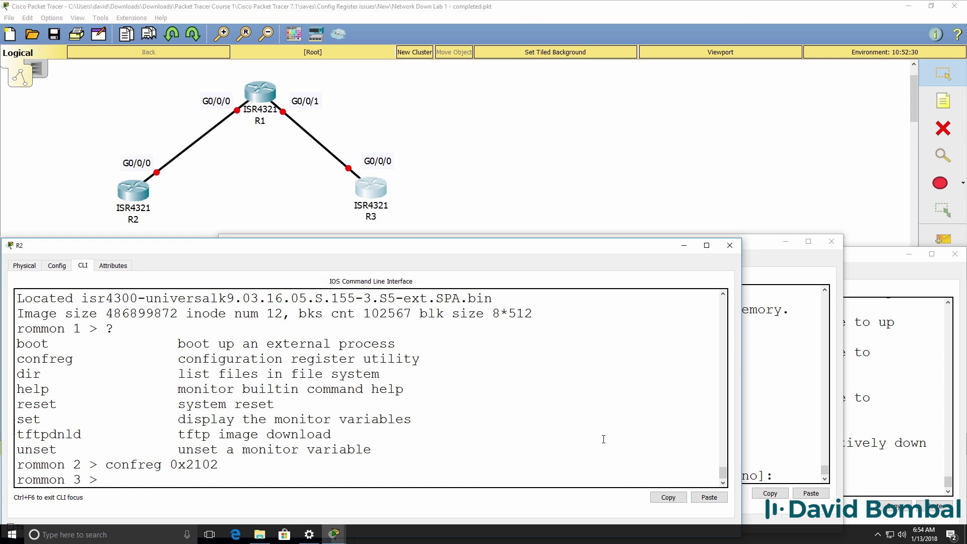
pyautogui.write('reset')
pyautogui.press('Return')
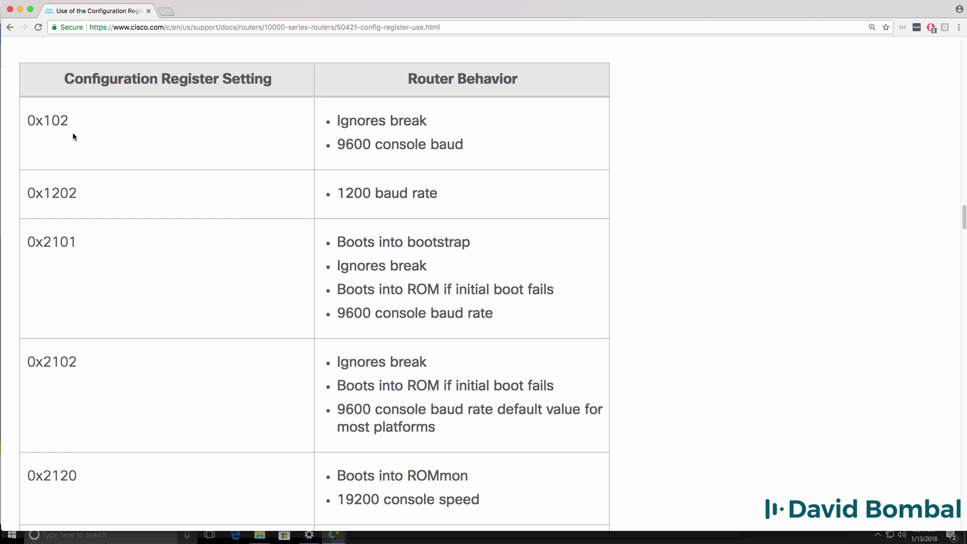
# On the Cisco page, review the register table: 0x2101 boots into bootstrap, plus the 0x2102 row
pyautogui.moveTo(58, 90); pyautogui.dragTo(283, 94)
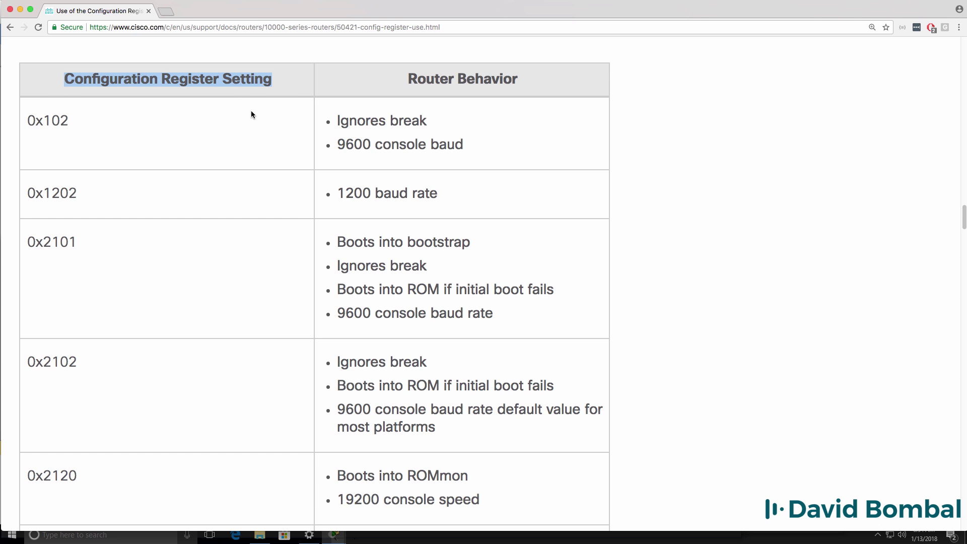
pyautogui.moveTo(84, 244); pyautogui.dragTo(27, 241)
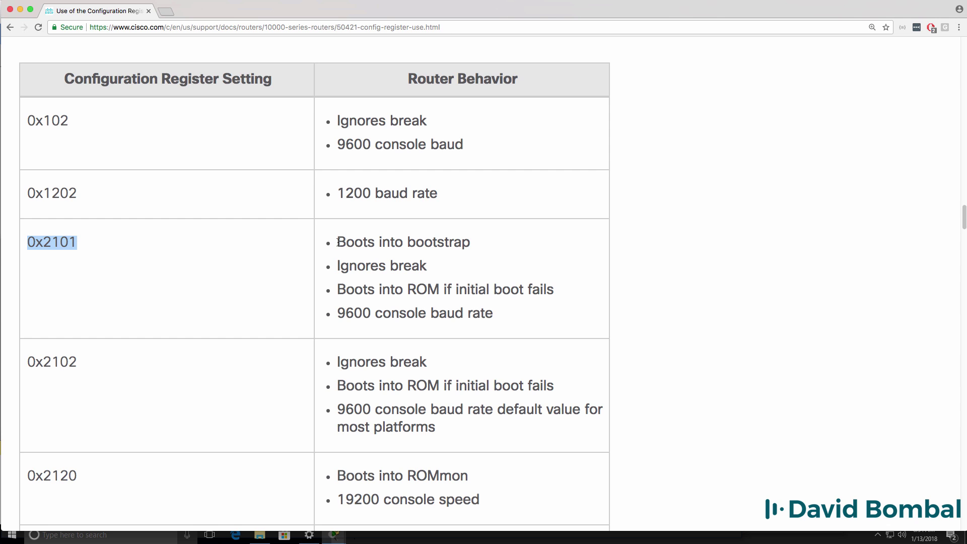
pyautogui.moveTo(336, 241); pyautogui.dragTo(526, 245)
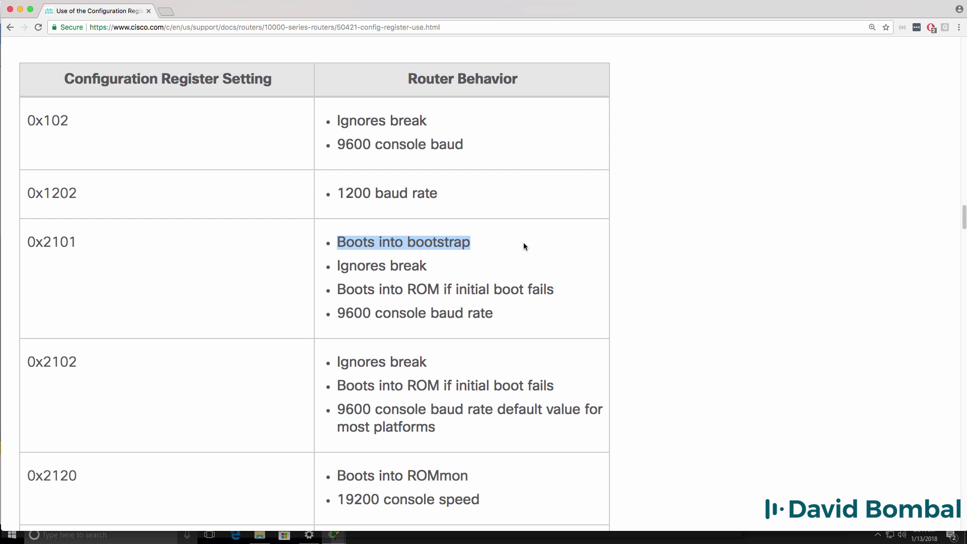
pyautogui.moveTo(100, 367); pyautogui.dragTo(21, 365)
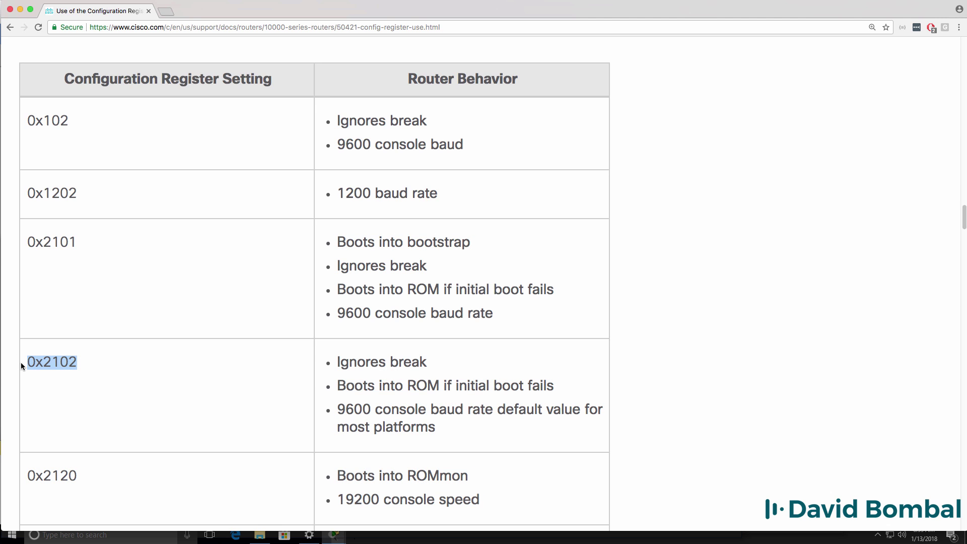
pyautogui.click(110, 180)
# Review the 0x2142 entry, noting that it ignores the NVRAM configuration and which digits differ
pyautogui.scroll(-2, 128, 304)
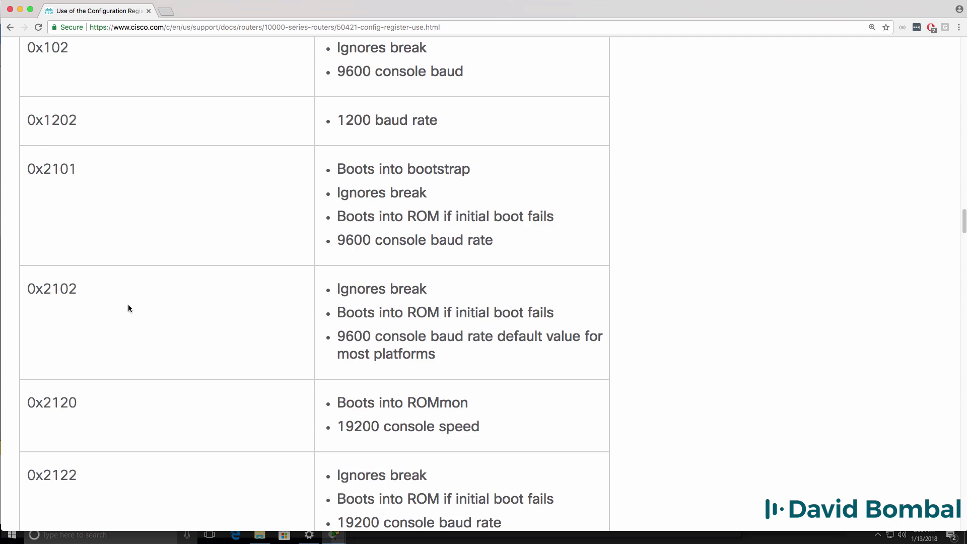
pyautogui.scroll(-10, 129, 308)
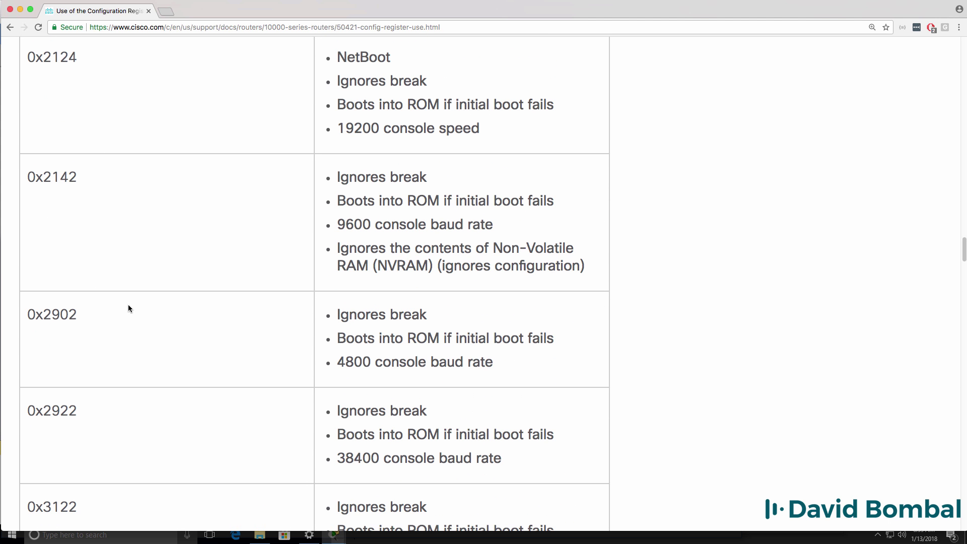
pyautogui.scroll(-1, 129, 308)
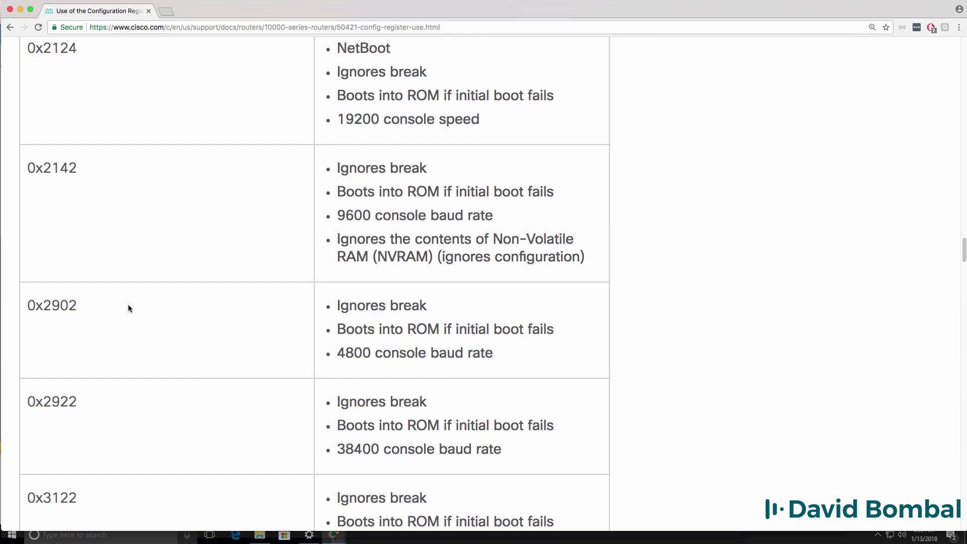
pyautogui.moveTo(57, 172); pyautogui.dragTo(22, 172)
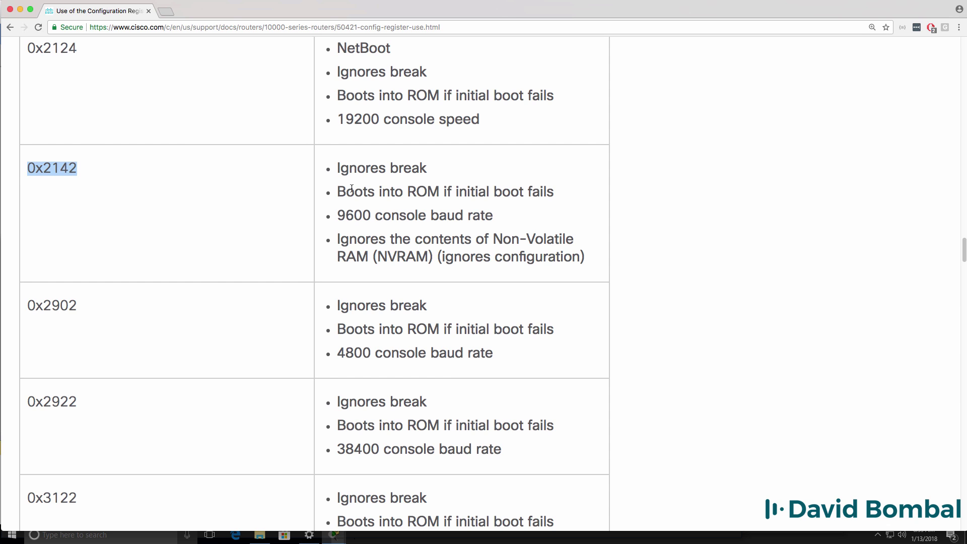
pyautogui.moveTo(341, 241); pyautogui.dragTo(585, 258)
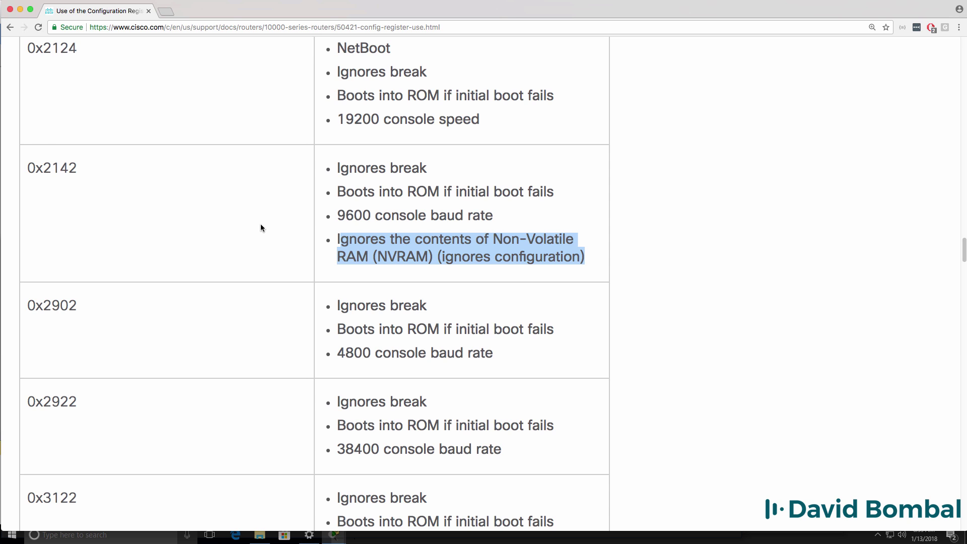
pyautogui.click(261, 225)
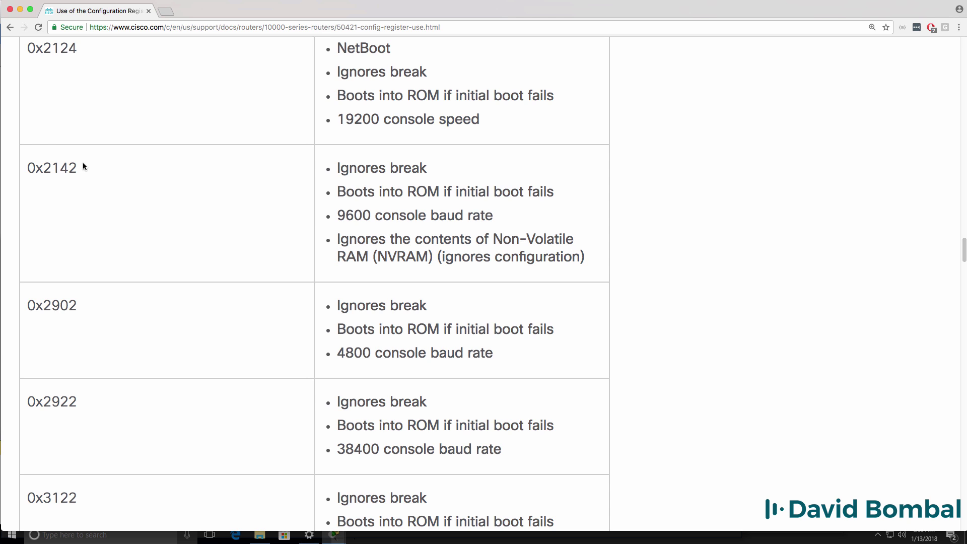
pyautogui.moveTo(78, 168); pyautogui.dragTo(51, 168)
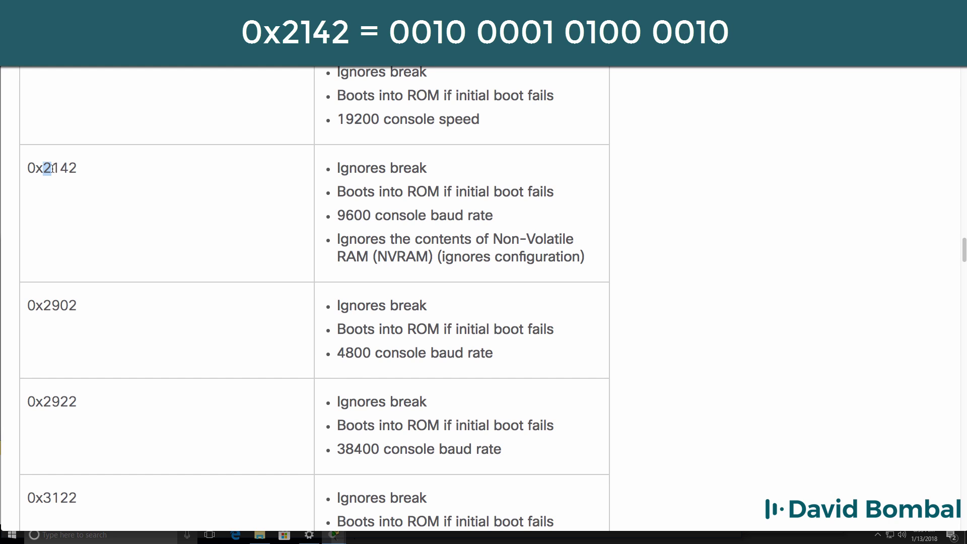
pyautogui.moveTo(51, 169); pyautogui.dragTo(60, 168)
pyautogui.moveTo(60, 169); pyautogui.dragTo(68, 169)
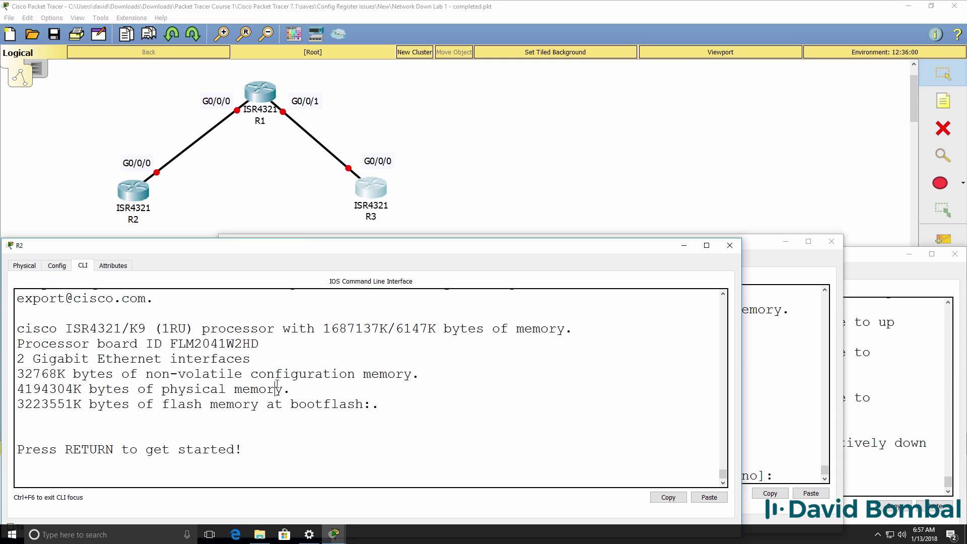
# Enter privileged mode on R2 with the enable password and run 'sh ip int brief'
pyautogui.press('Return')
pyautogui.write('en')
pyautogui.press('Return')
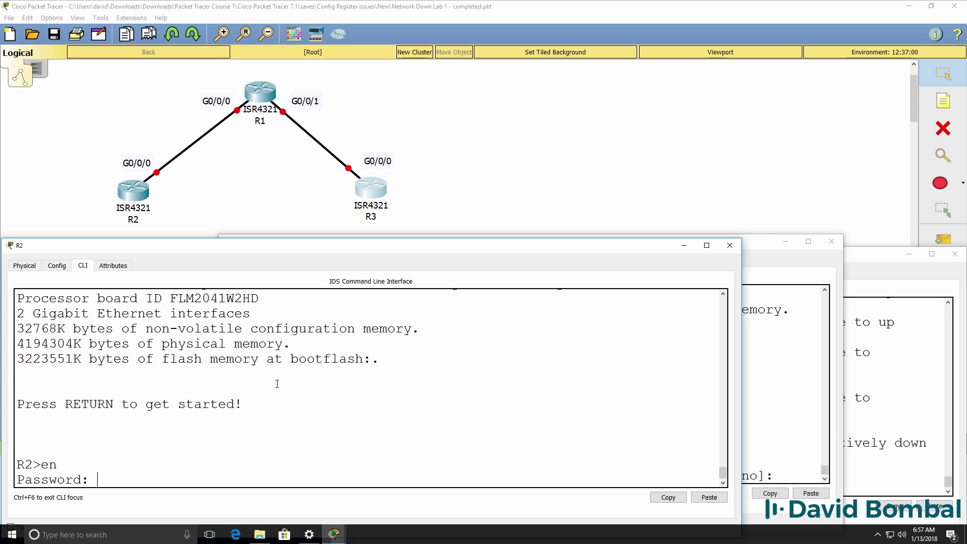
pyautogui.press('Return')
pyautogui.write('sh ip intb rie')
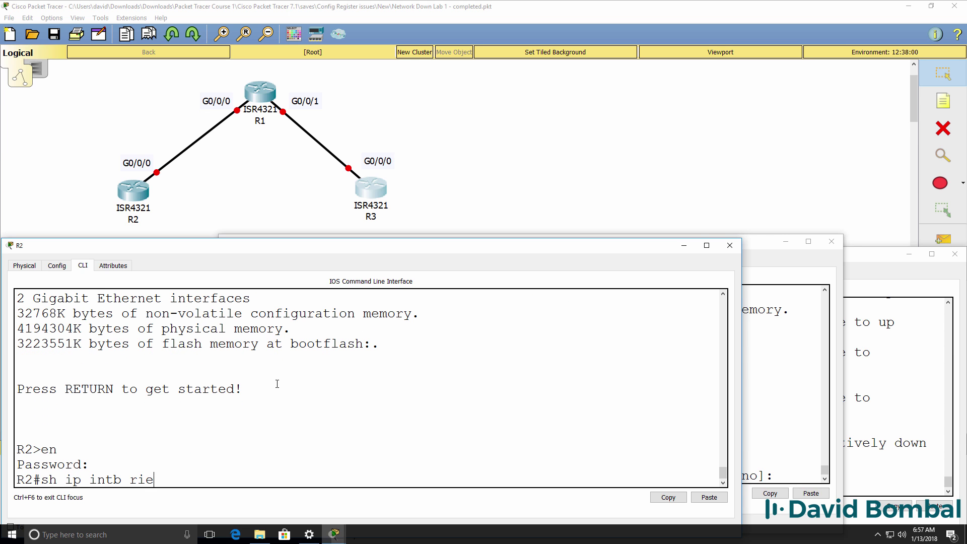
pyautogui.press('BackSpace')
pyautogui.press('BackSpace')
pyautogui.write('brief')
pyautogui.press('Return')
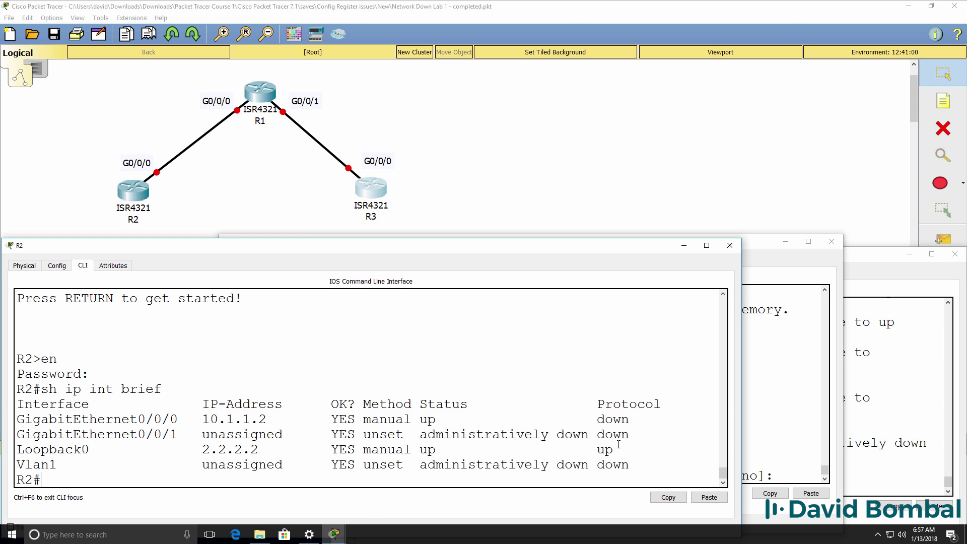
# Confirm Loopback0 has 2.2.2.2 and G0/0/0 has 10.1.1.2, then bring R1's console forward
pyautogui.moveTo(619, 445); pyautogui.dragTo(18, 450)
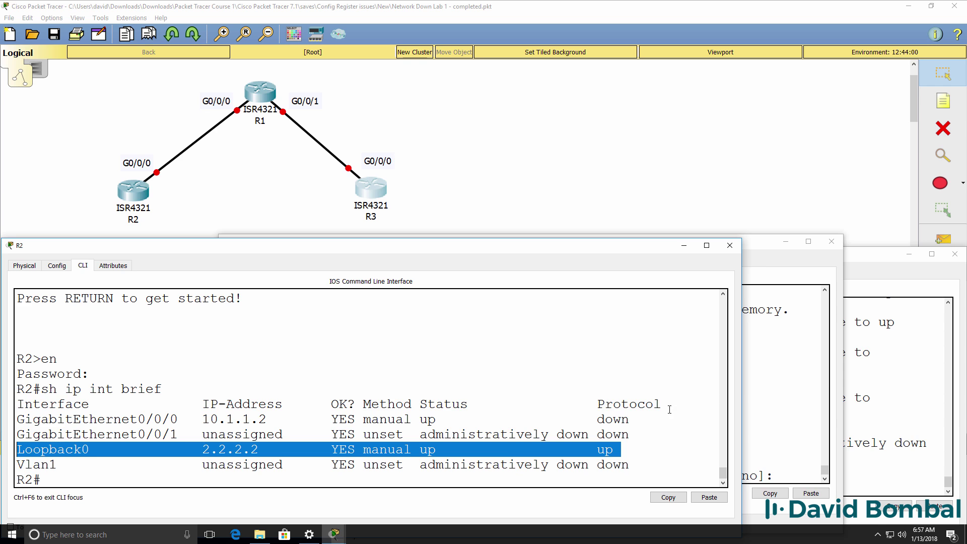
pyautogui.moveTo(659, 418); pyautogui.dragTo(17, 420)
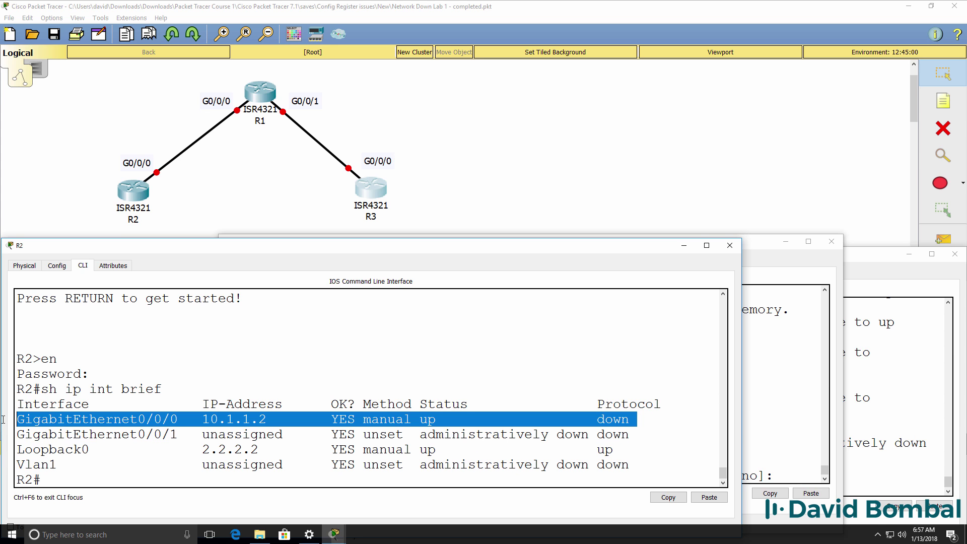
pyautogui.click(764, 271)
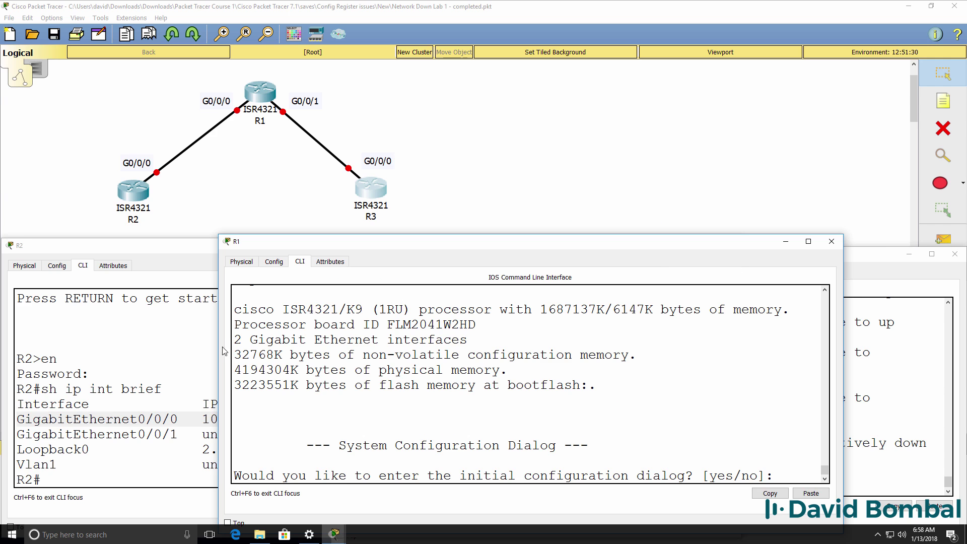
# On R2, page through the 'sh run' output to check the saved configuration is intact
pyautogui.click(44, 429)
pyautogui.write('sh run')
pyautogui.press('Return')
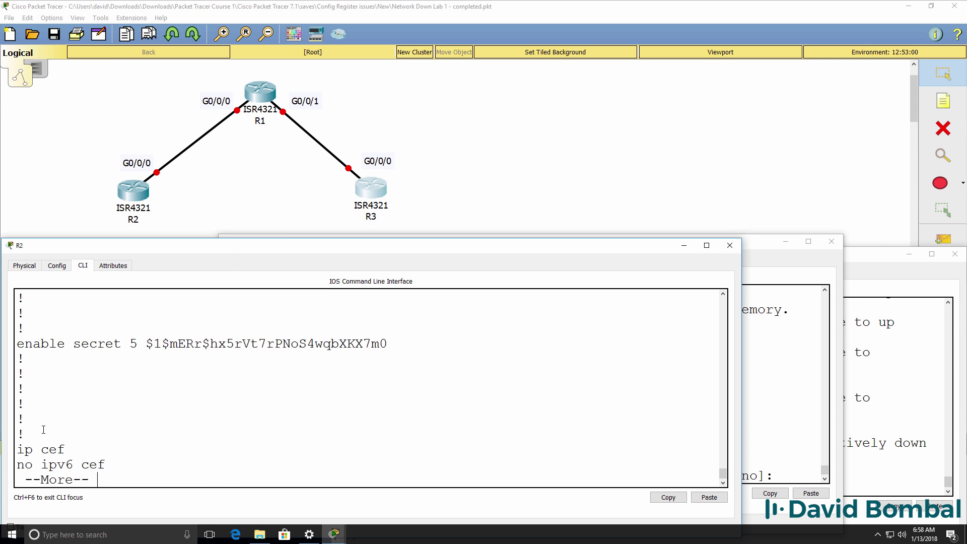
pyautogui.press('space')
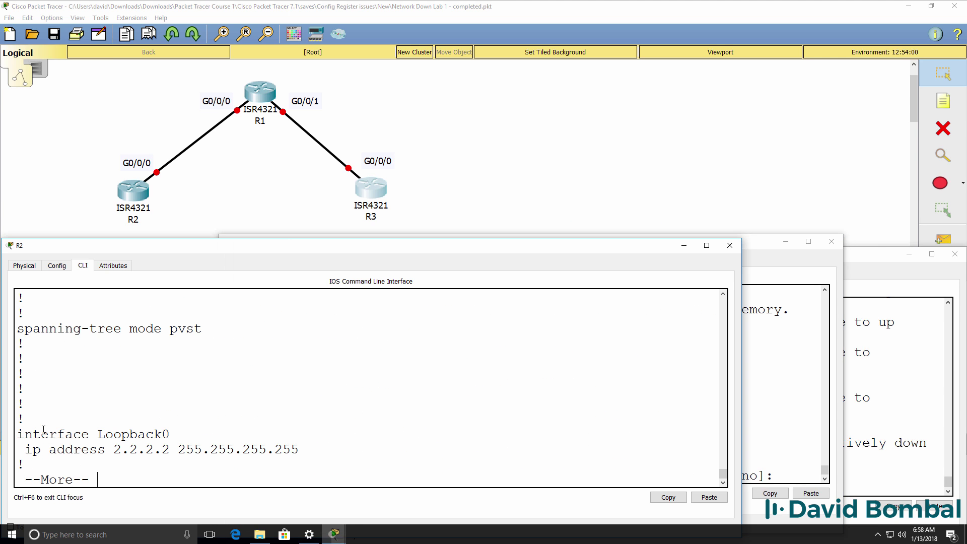
pyautogui.press('space')
pyautogui.press('space')
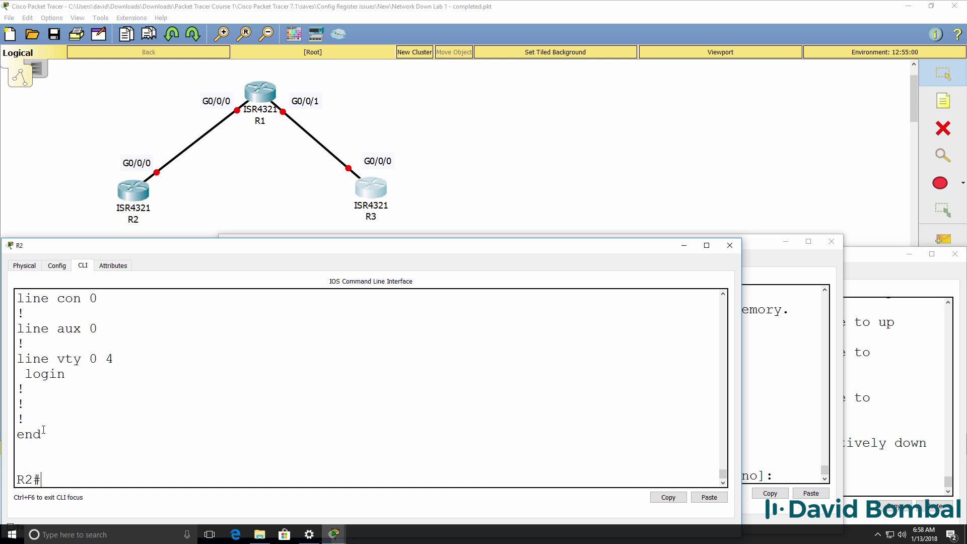
# Run 'show version' and confirm the line 'Configuration register is 0x2102'
pyautogui.write('sh vers')
pyautogui.press('Tab')
pyautogui.press('Return')
pyautogui.press('space')
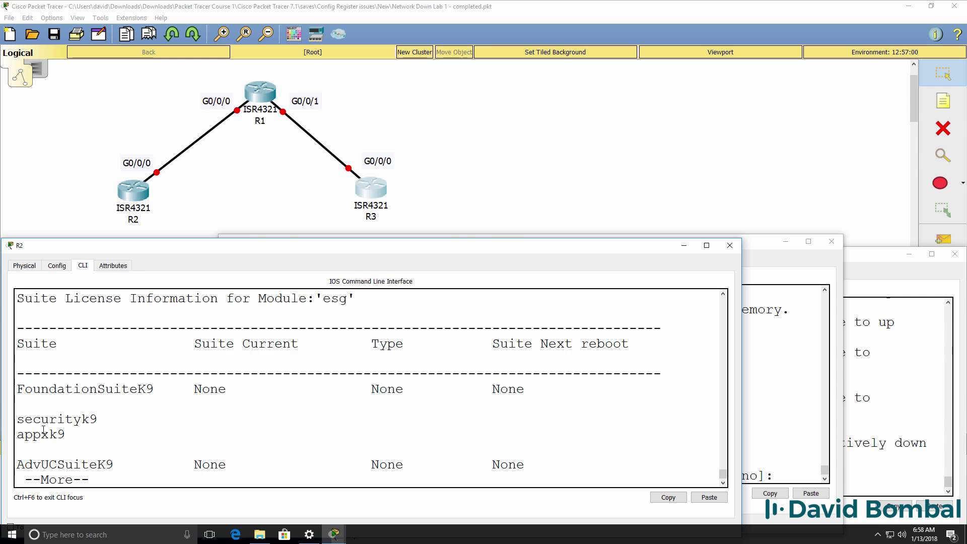
pyautogui.press('space')
pyautogui.press('space')
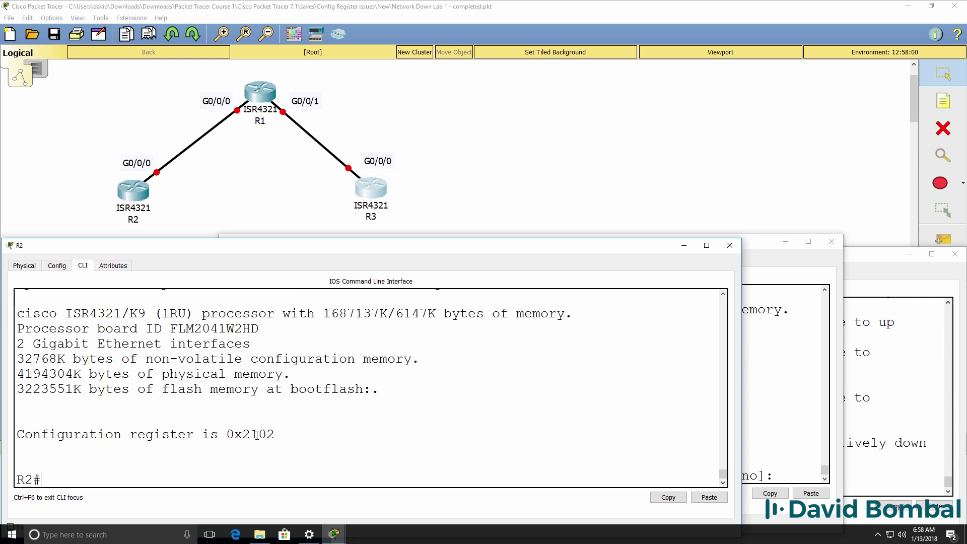
pyautogui.moveTo(272, 437); pyautogui.dragTo(14, 433)
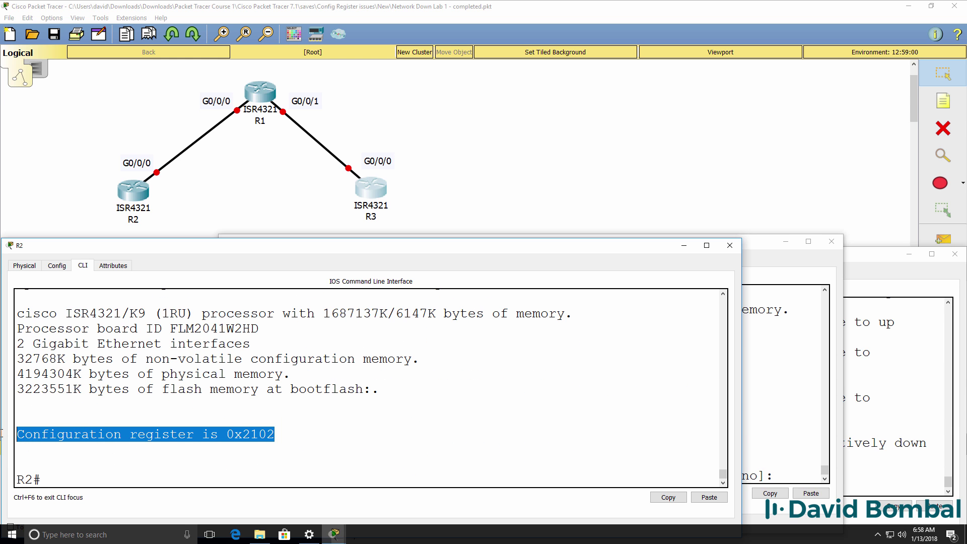